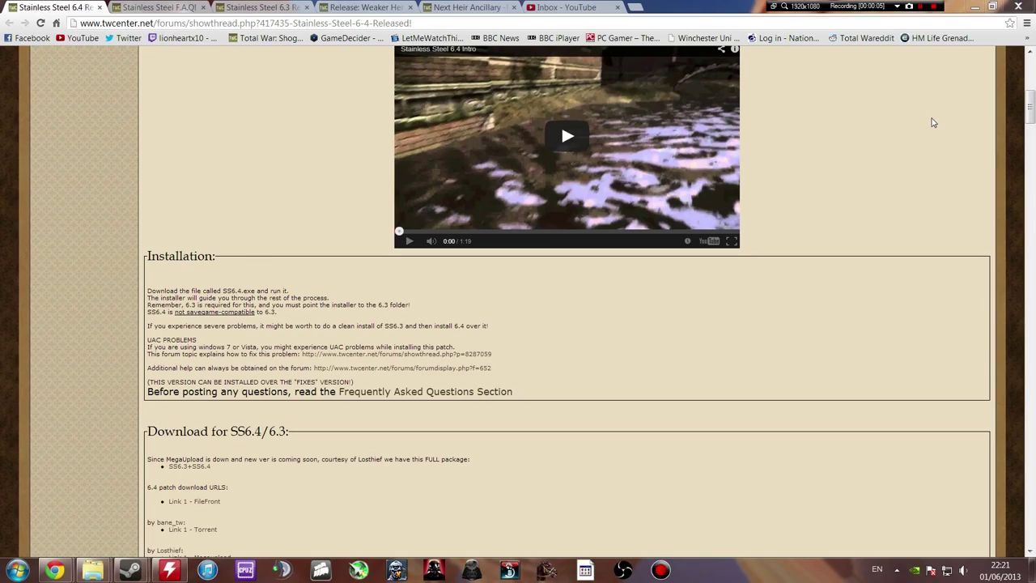
- Read the introduction and Installation section of the Stainless Steel 6.4 release thread
scroll(925, 129, up, 2)
scroll(925, 131, up, 3)
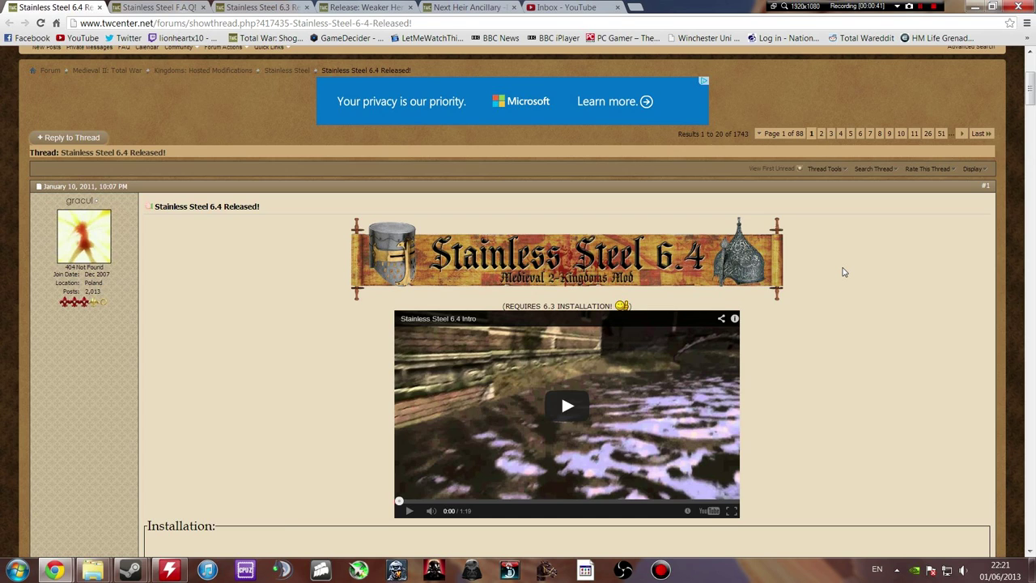
scroll(842, 272, down, 3)
scroll(842, 272, up, 2)
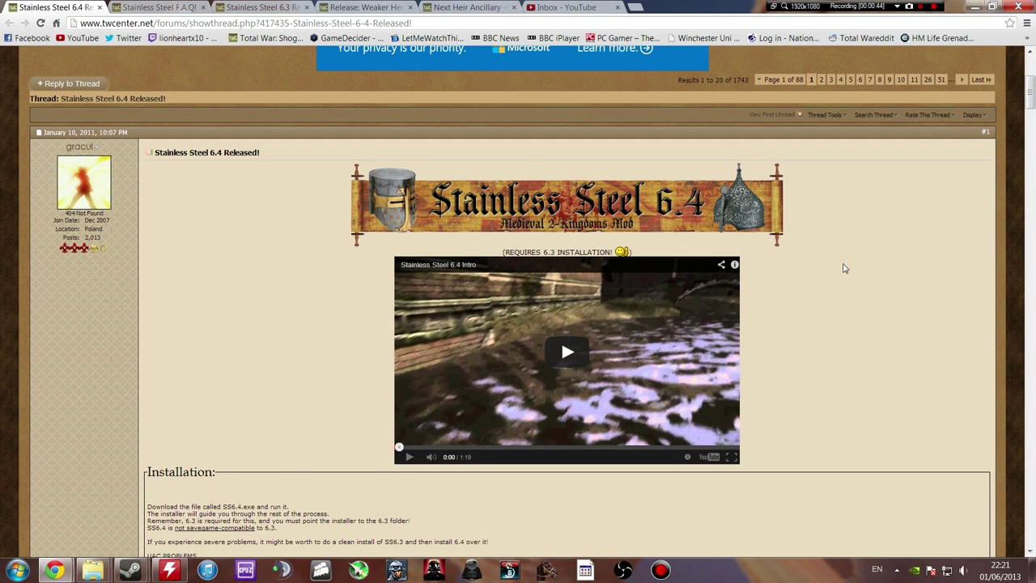
scroll(844, 270, down, 2)
scroll(669, 333, down, 5)
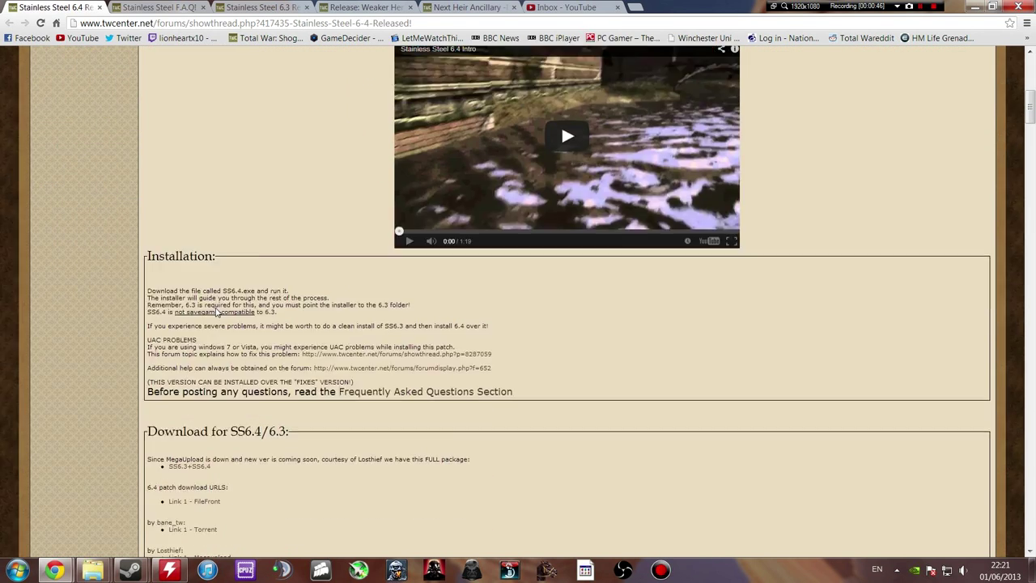
scroll(284, 312, up, 2)
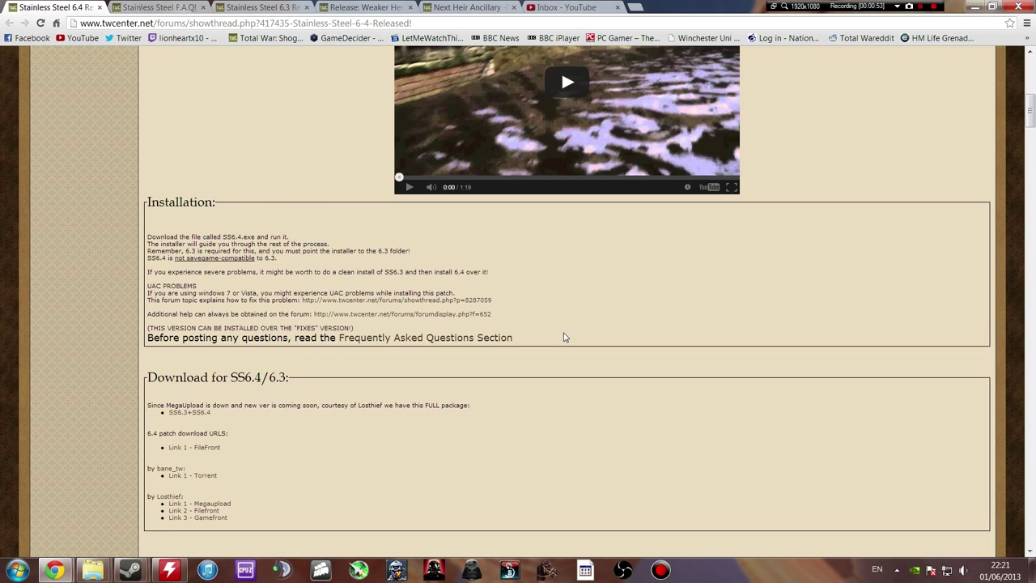
scroll(565, 337, down, 2)
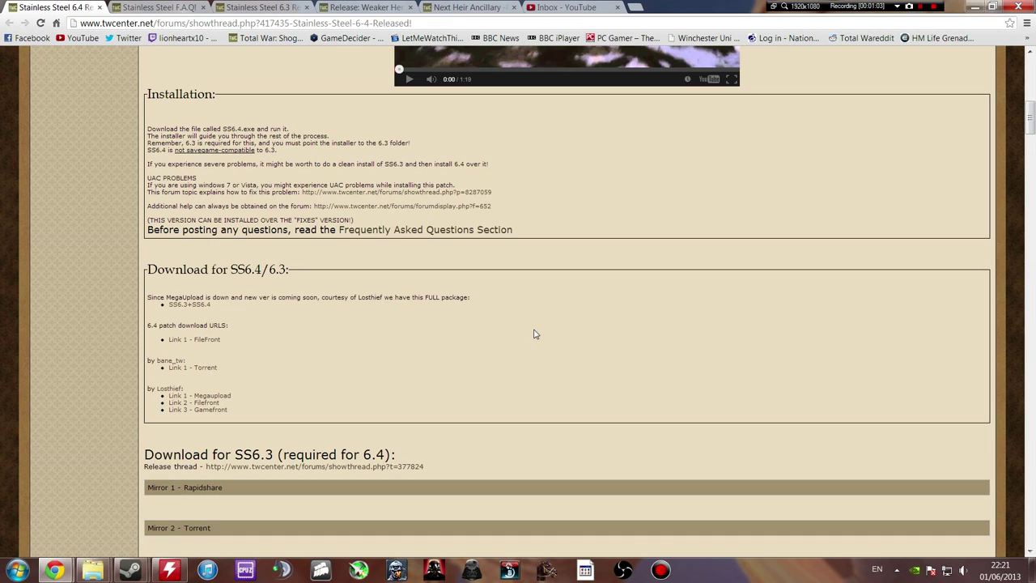
- Review the SS6.3+SS6.4 full package, 6.4 patch links and SS6.3 download mirrors in the thread
scroll(534, 333, down, 1)
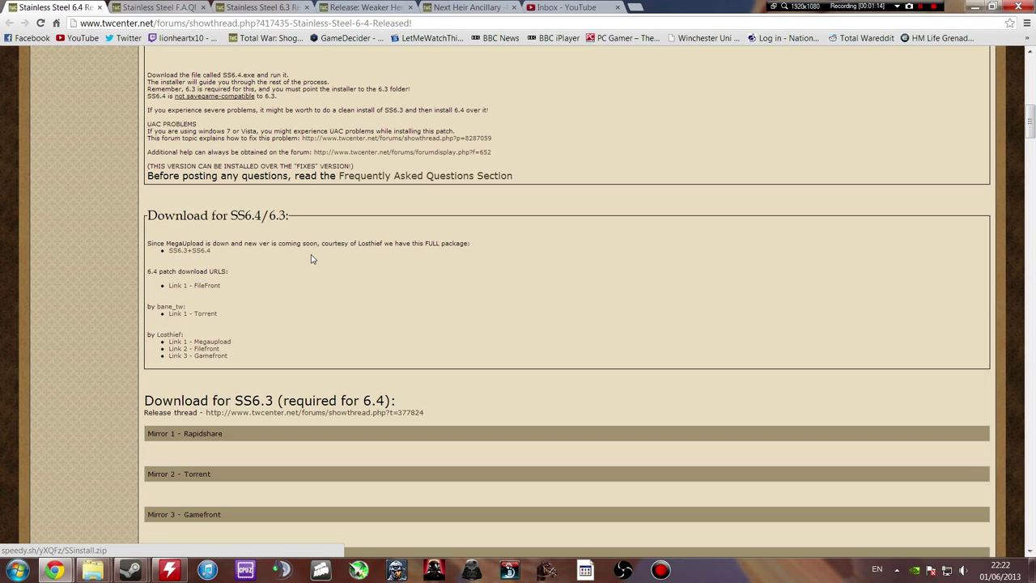
drag(312, 258, 421, 266)
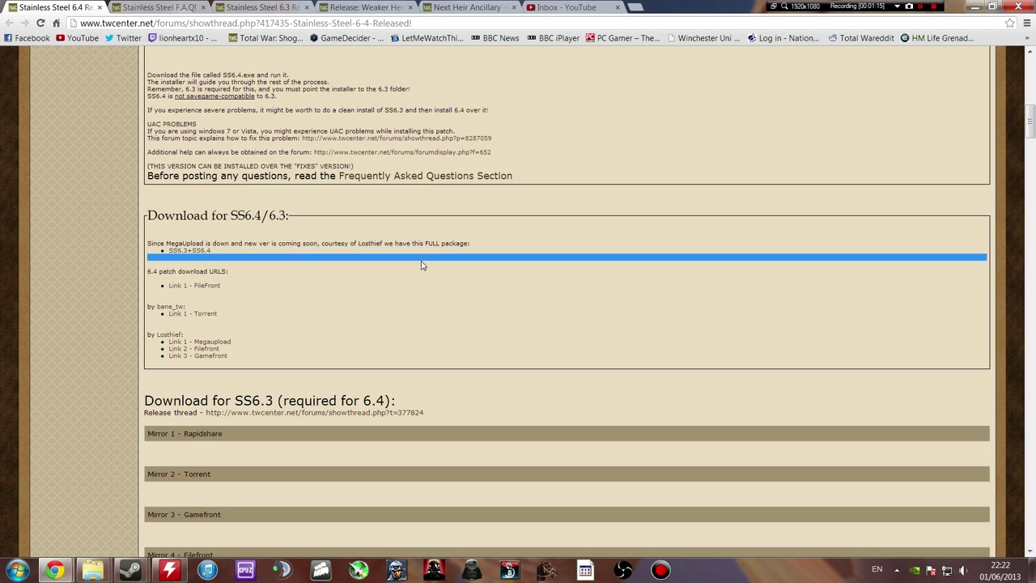
click(526, 257)
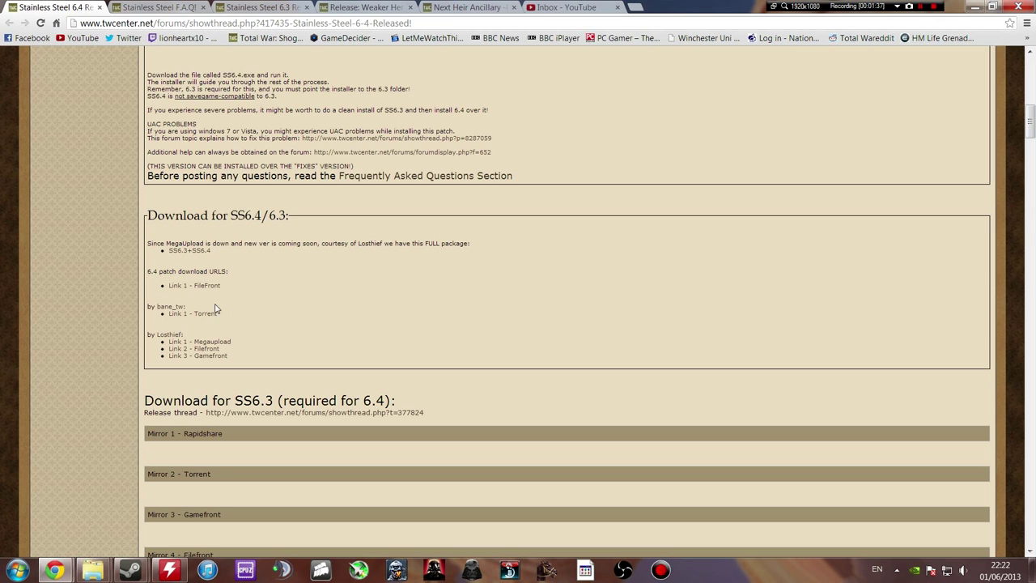
scroll(335, 316, down, 4)
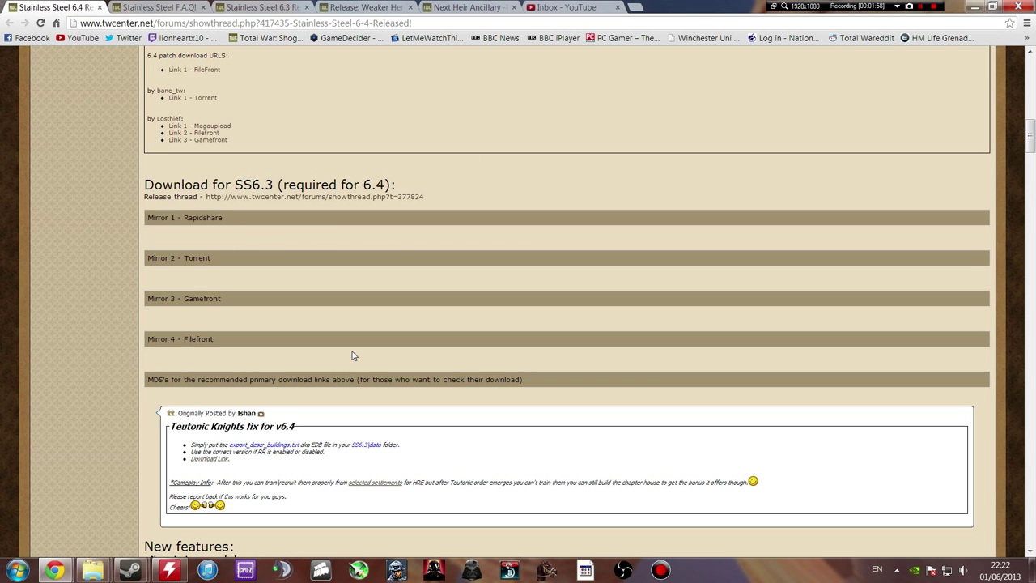
- Switch to the Mods folder in Windows Explorer and locate the SS6.3 and SS6.4 patch folders
mouse_move(93, 570)
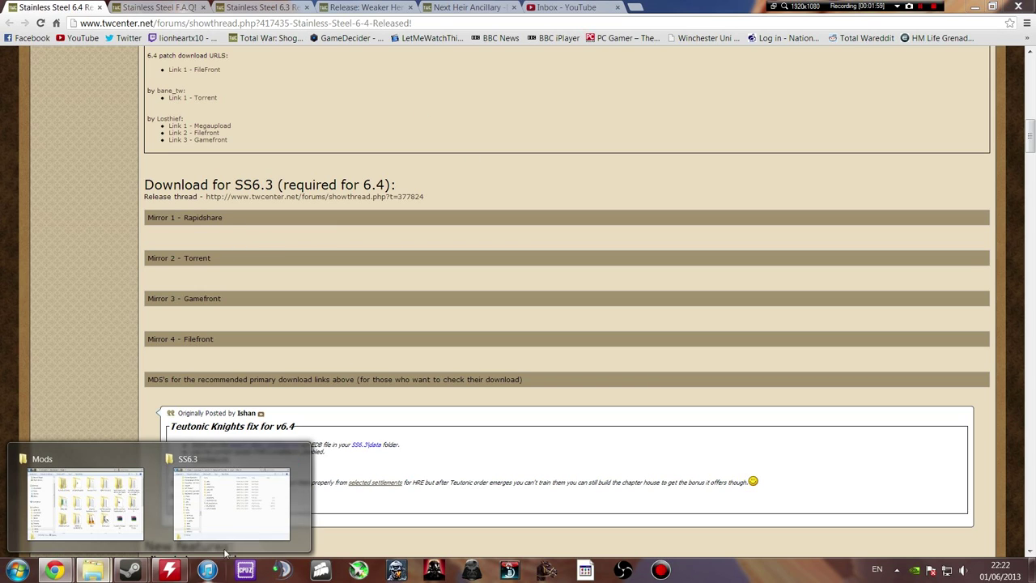
click(105, 500)
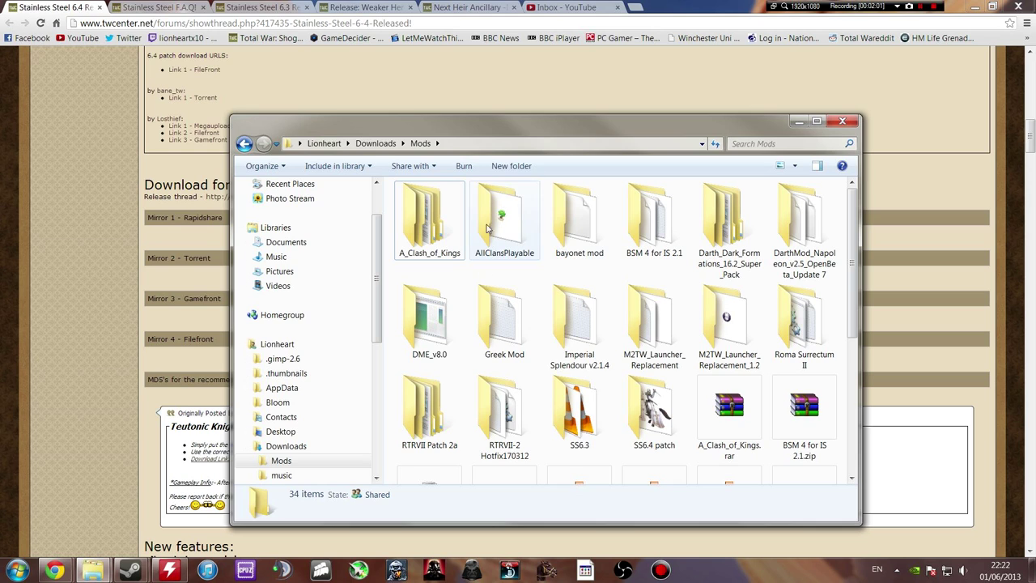
drag(566, 122, 545, 97)
click(566, 385)
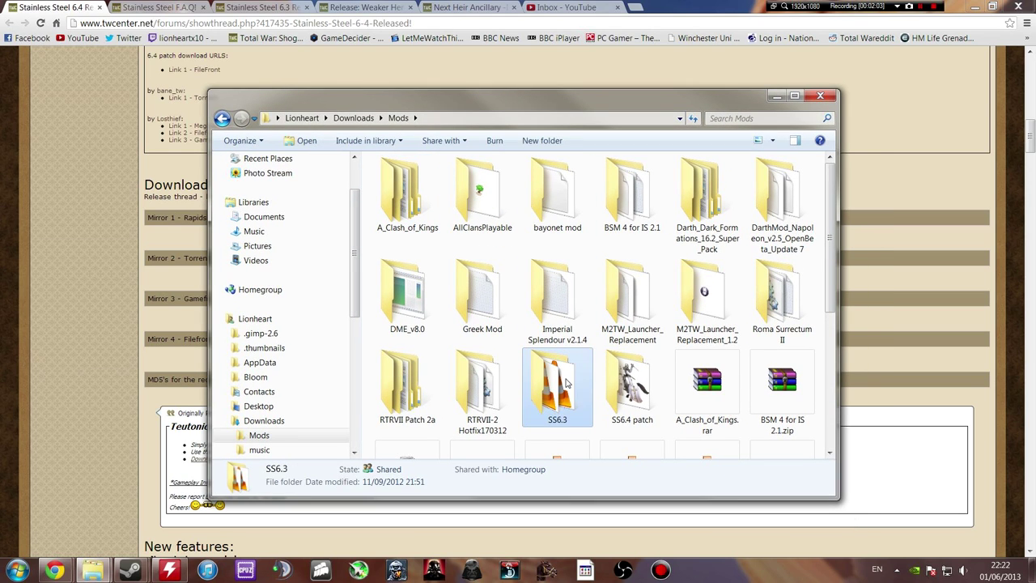
click(620, 388)
click(571, 387)
- Look at the extraction options available for the A_Clash_of_Kings.rar archive in the Mods folder
click(696, 380)
key(Right)
key(Left)
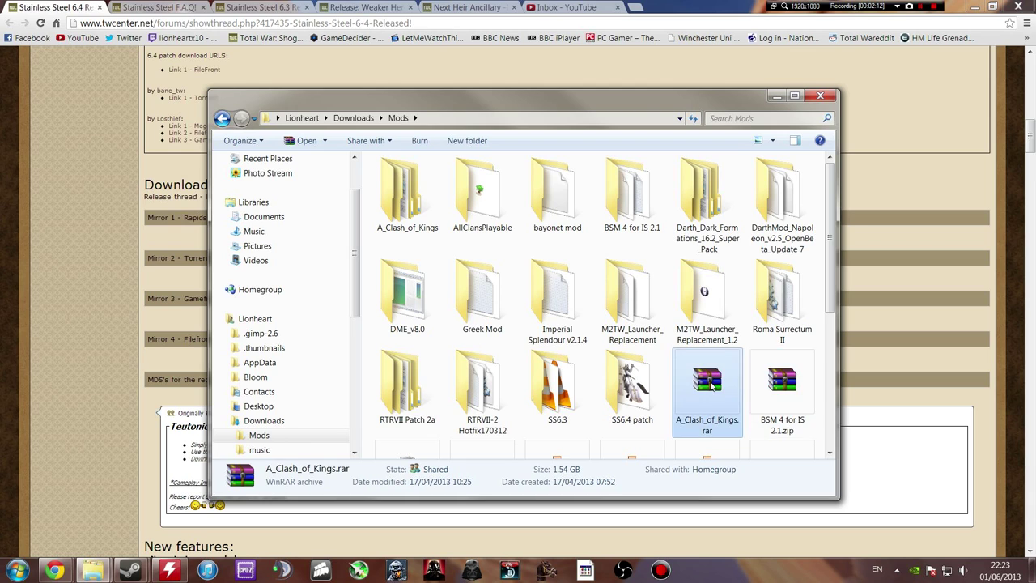
right_click(717, 382)
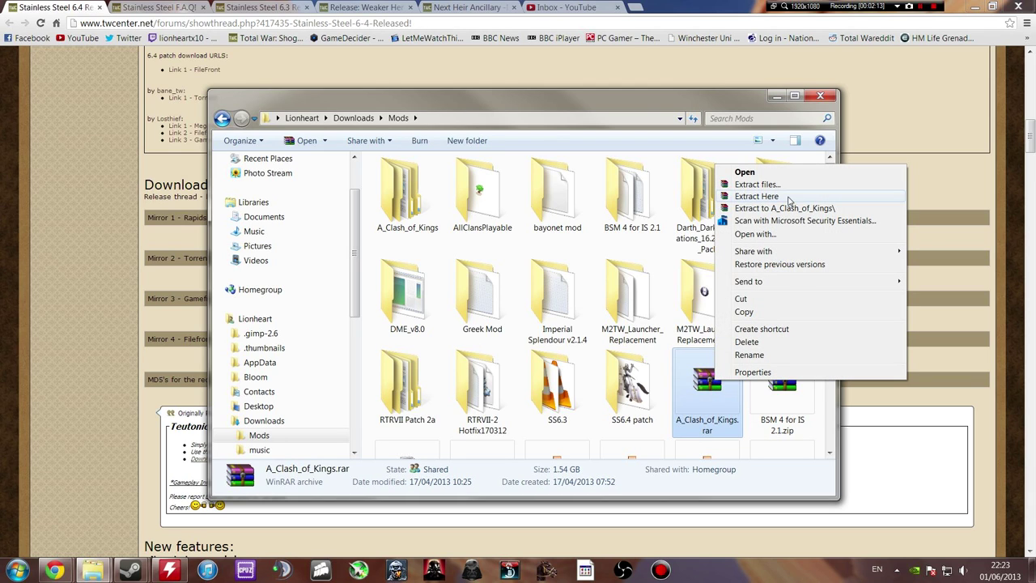
click(642, 337)
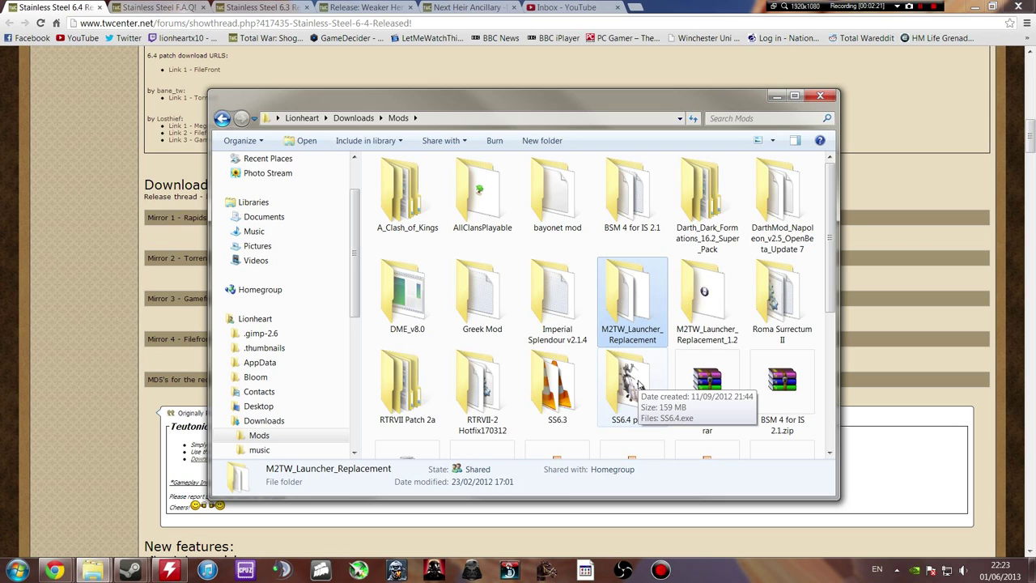
click(684, 379)
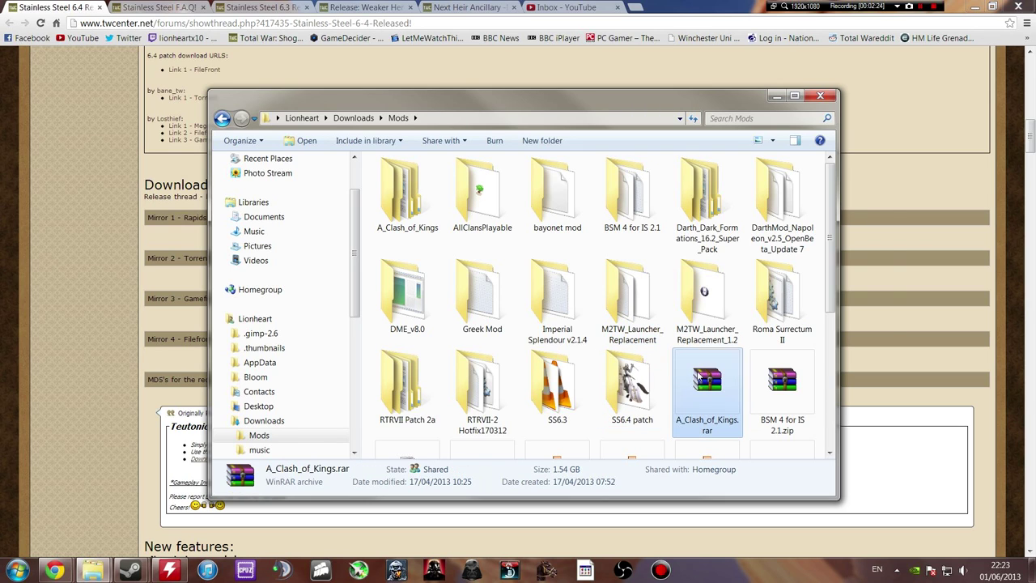
right_click(696, 374)
- Run SS6.3.exe from the SS6.3 folder to view the installer's destination location page, and exit the setup
click(554, 384)
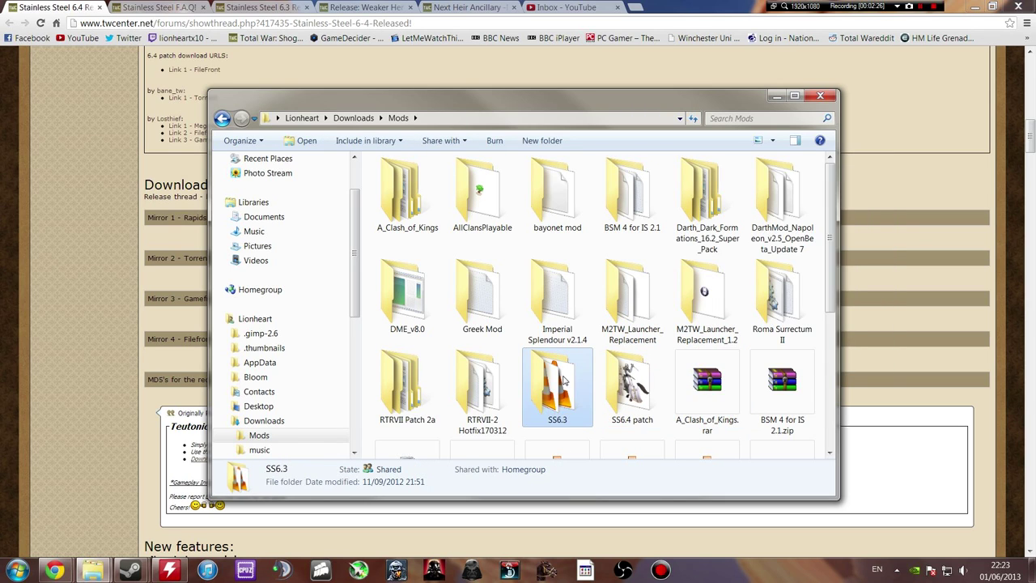
click(636, 395)
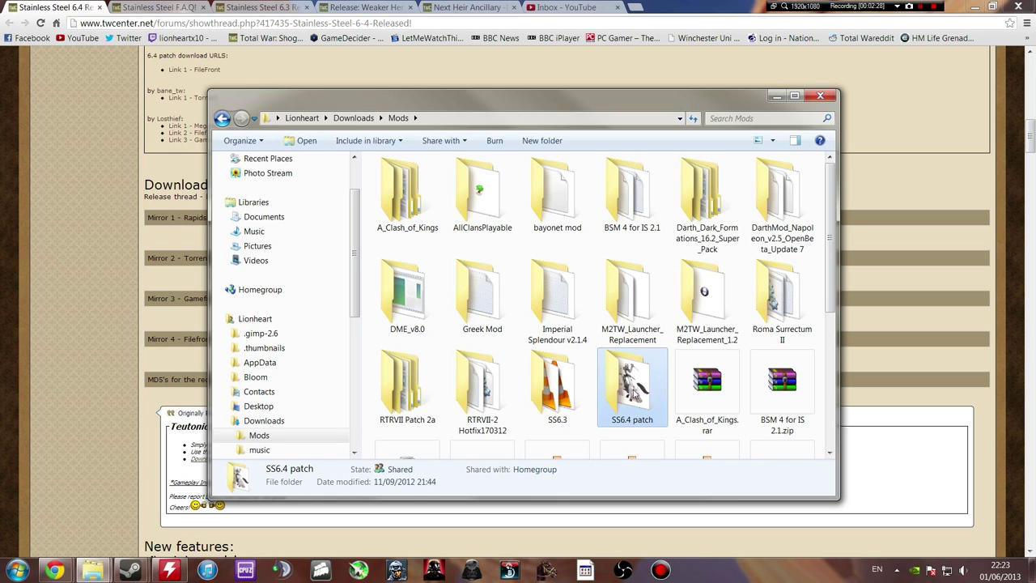
double_click(558, 394)
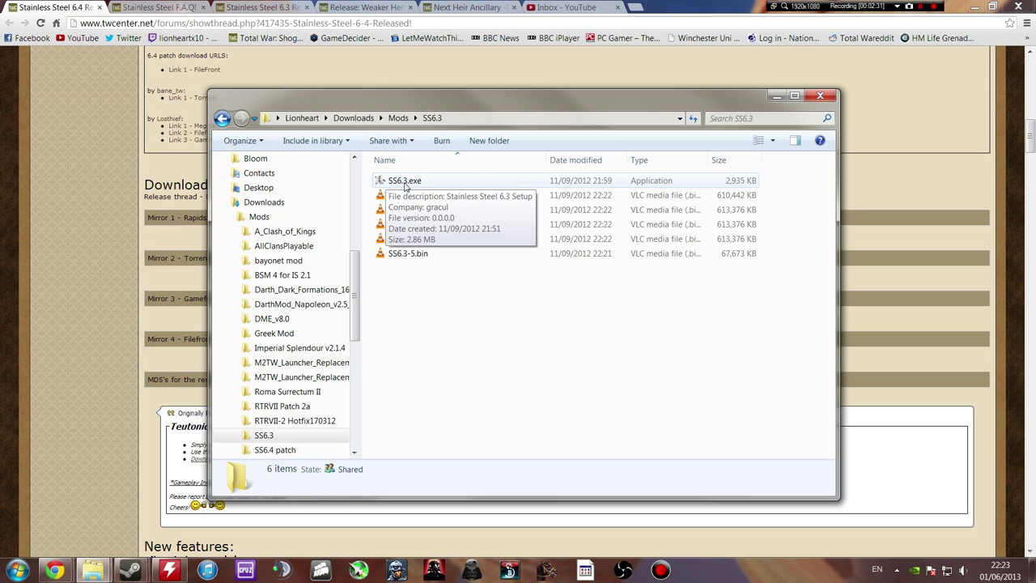
double_click(434, 181)
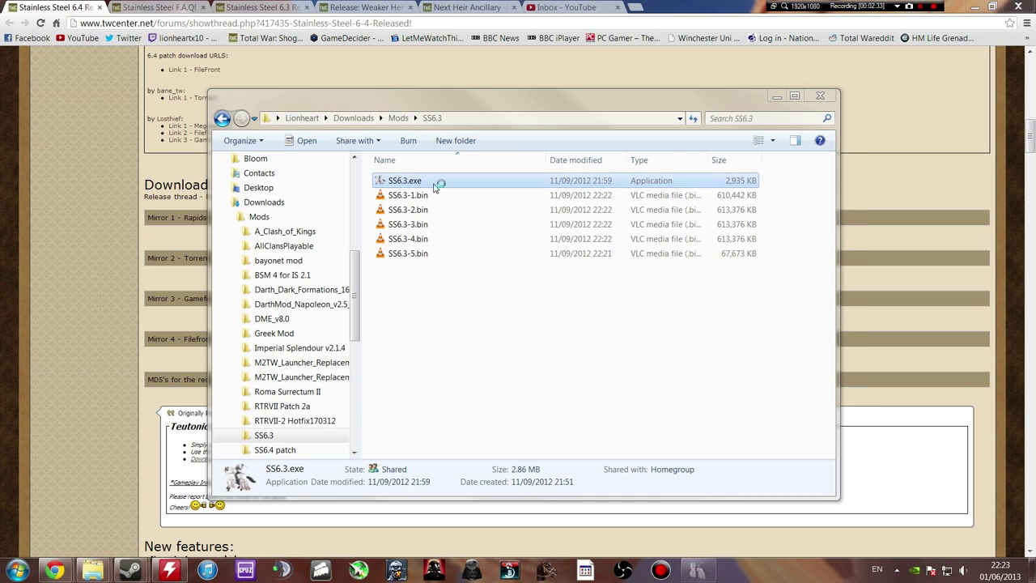
click(589, 391)
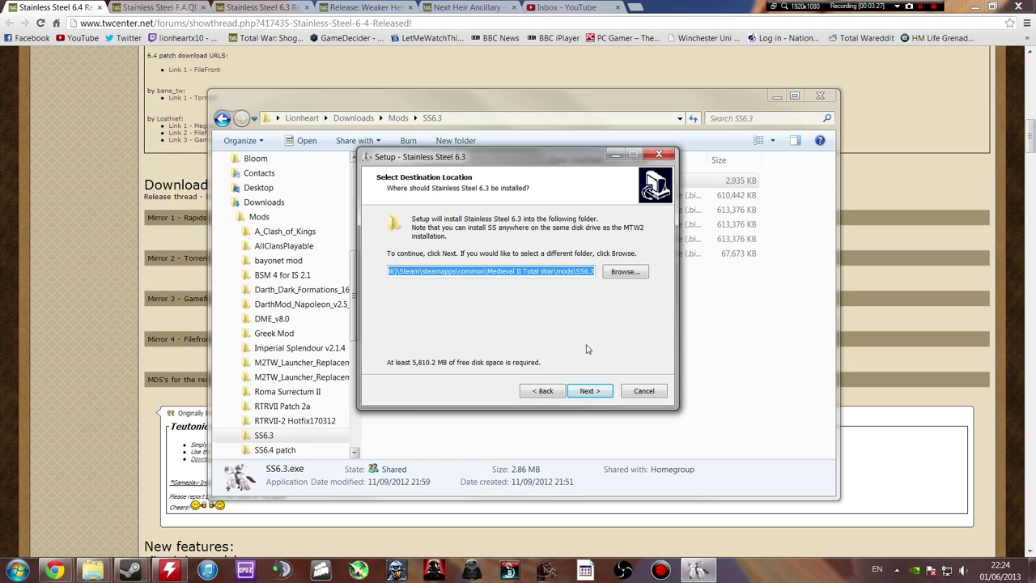
click(644, 391)
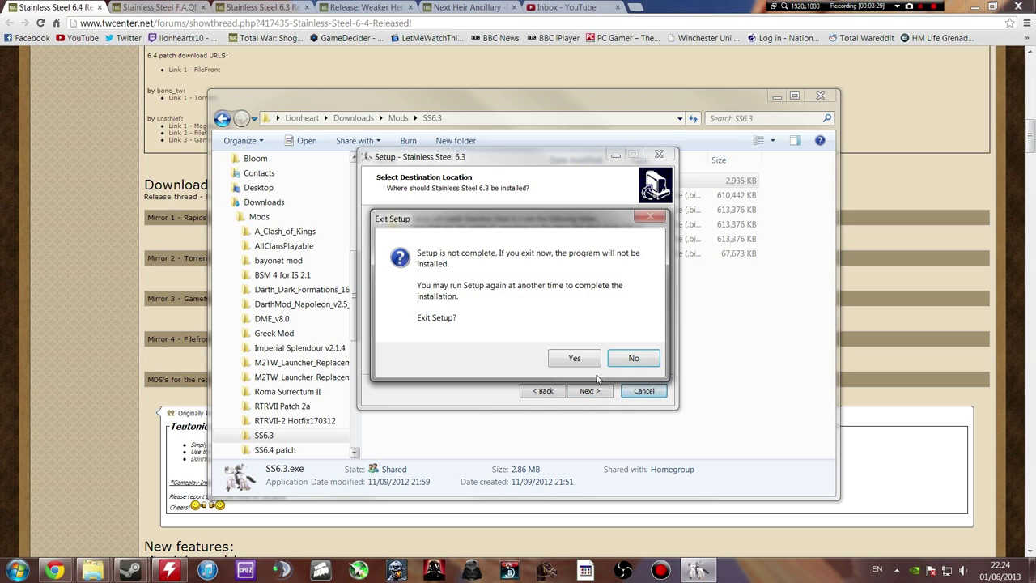
click(574, 362)
- Run SS6.4.exe from the SS6.4 patch folder to view its destination location page, exit the setup and close the Mods window
key(BackSpace)
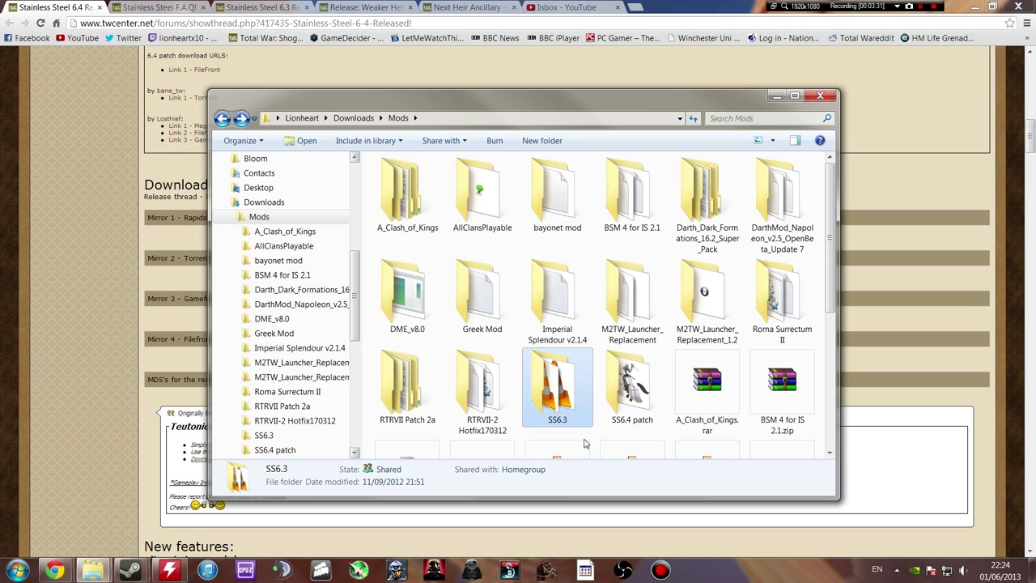
double_click(652, 375)
double_click(413, 182)
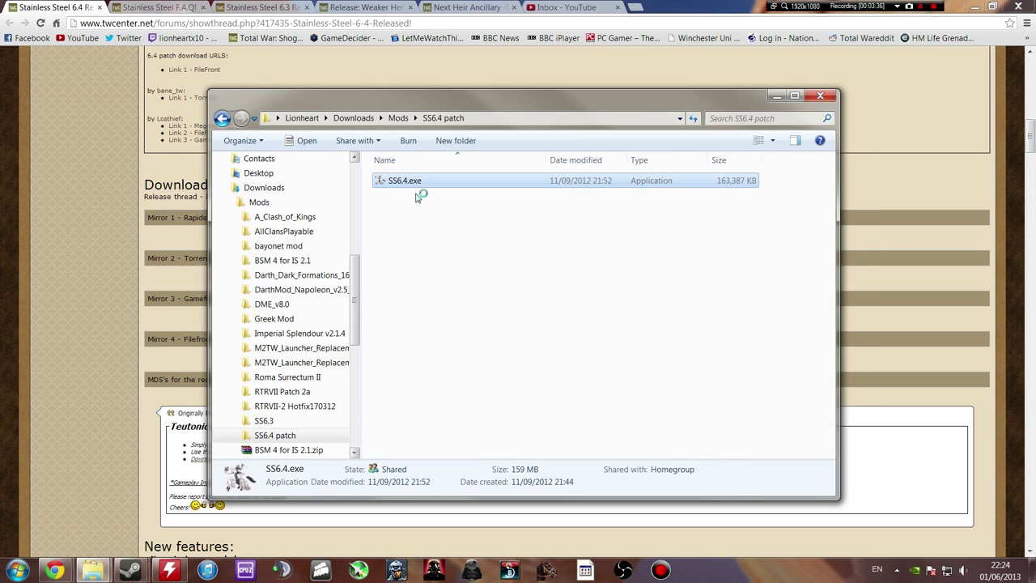
click(590, 391)
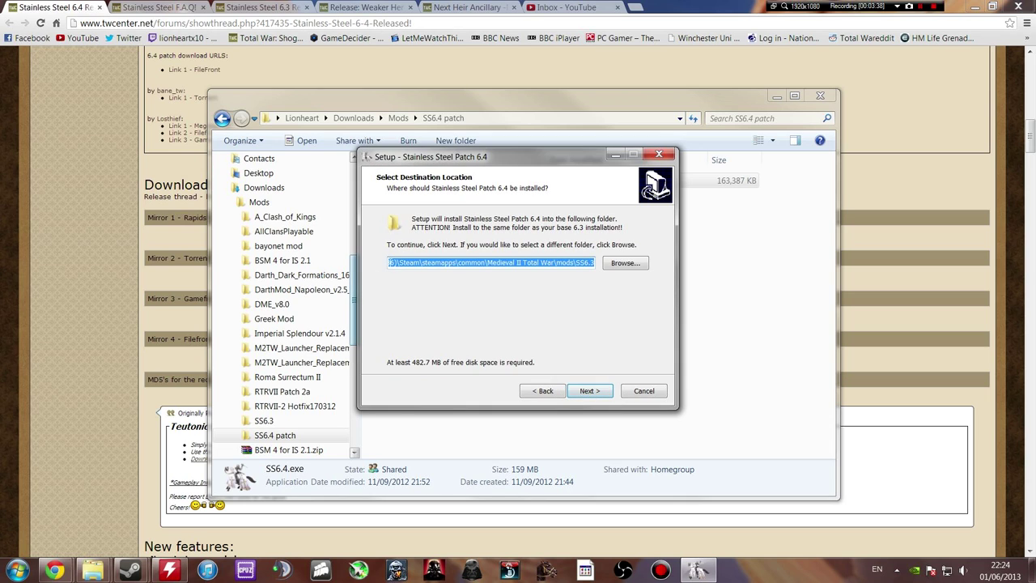
click(660, 392)
click(573, 360)
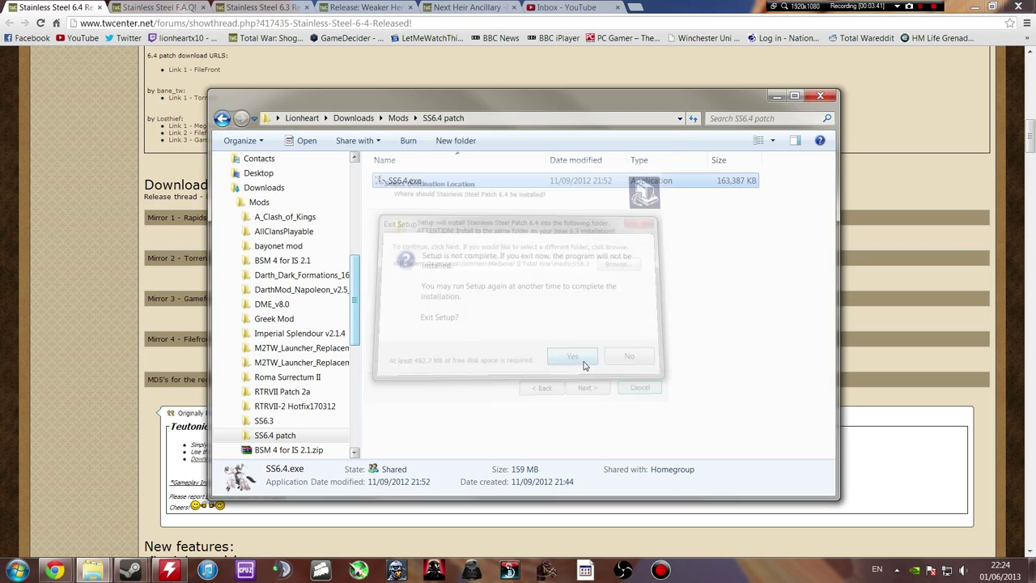
key(BackSpace)
click(820, 95)
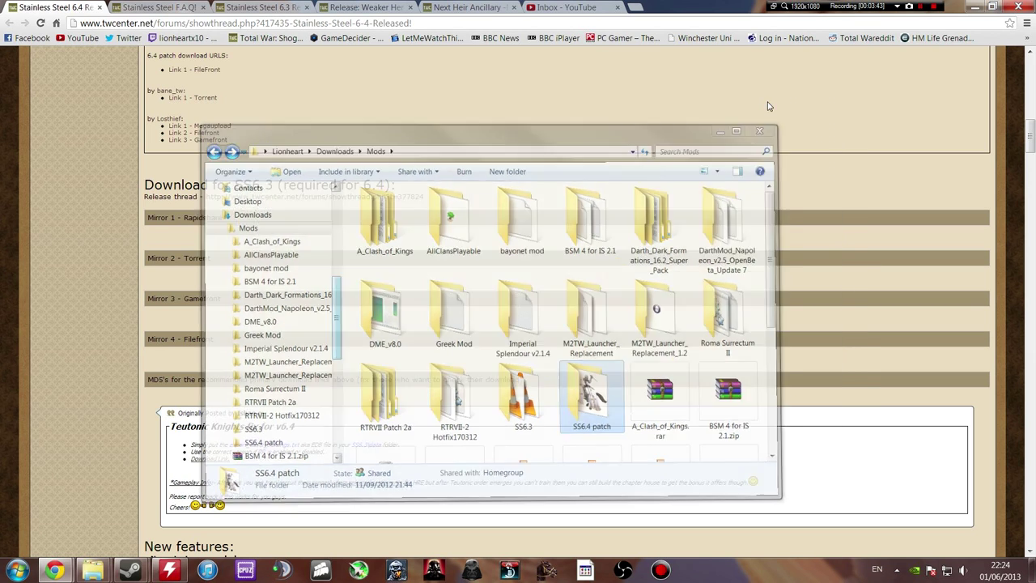
- Switch to the installed SS6.3 folder under Medieval II Total War\mods and locate SS_Launcher.exe and SS_setup.exe
mouse_move(93, 571)
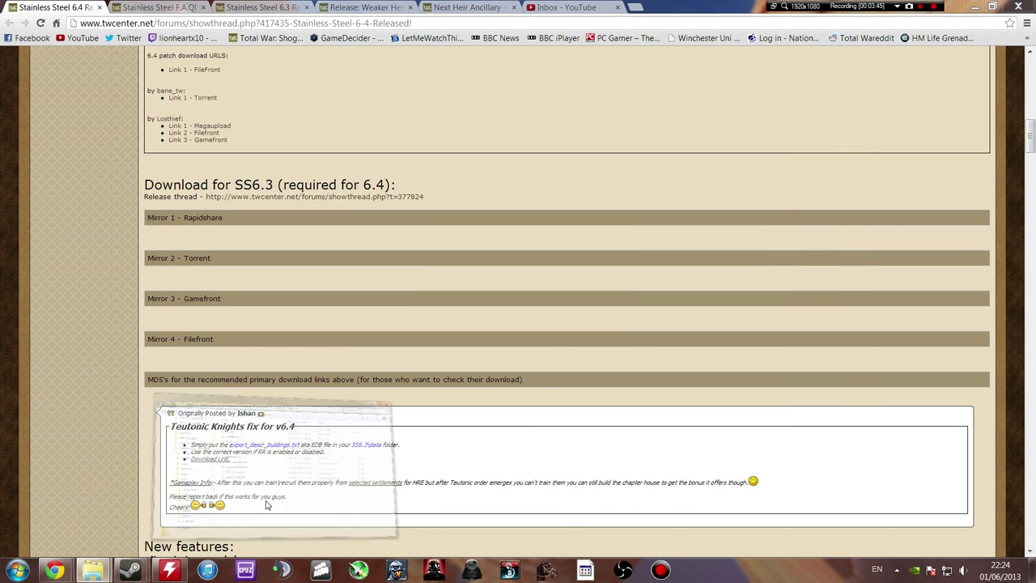
click(269, 505)
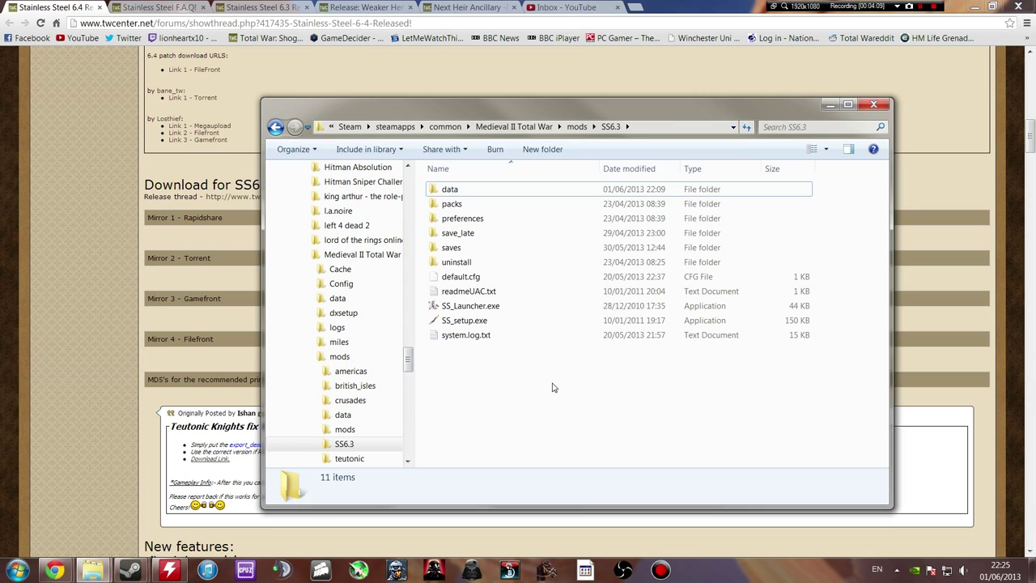
click(472, 305)
click(474, 321)
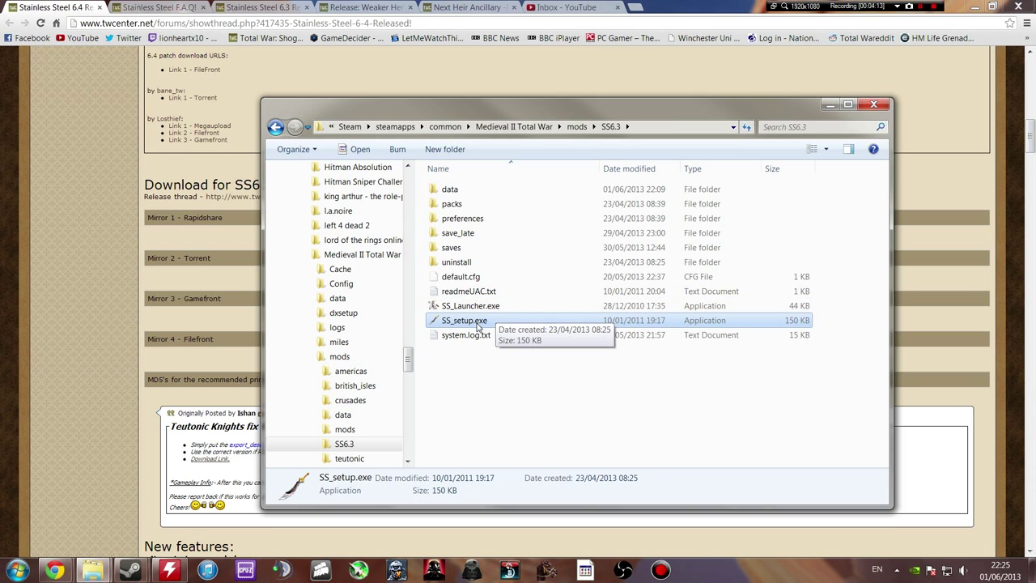
click(497, 400)
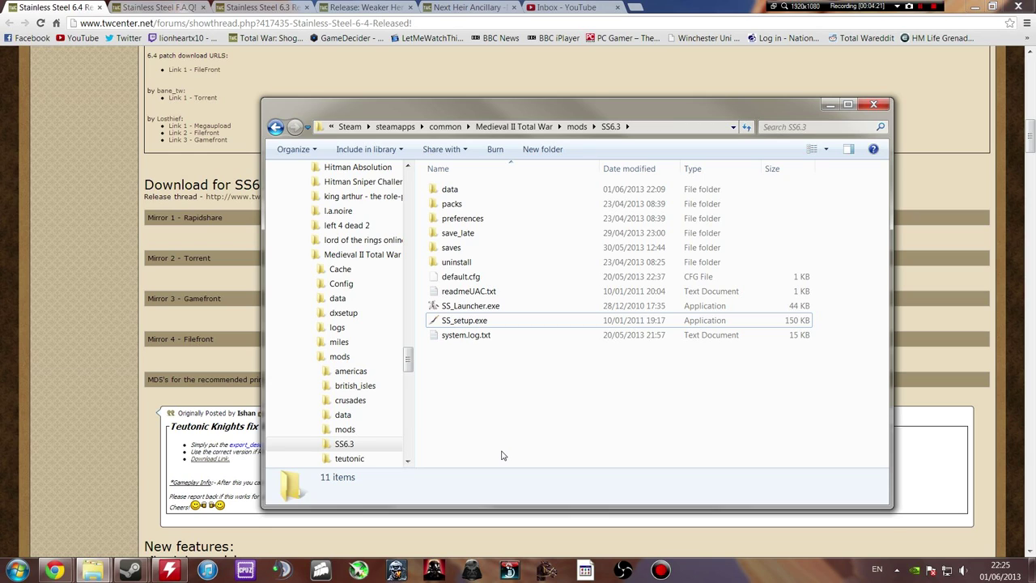
- Look up the run-as-administrator option for SS_Launcher.exe without launching it
click(467, 311)
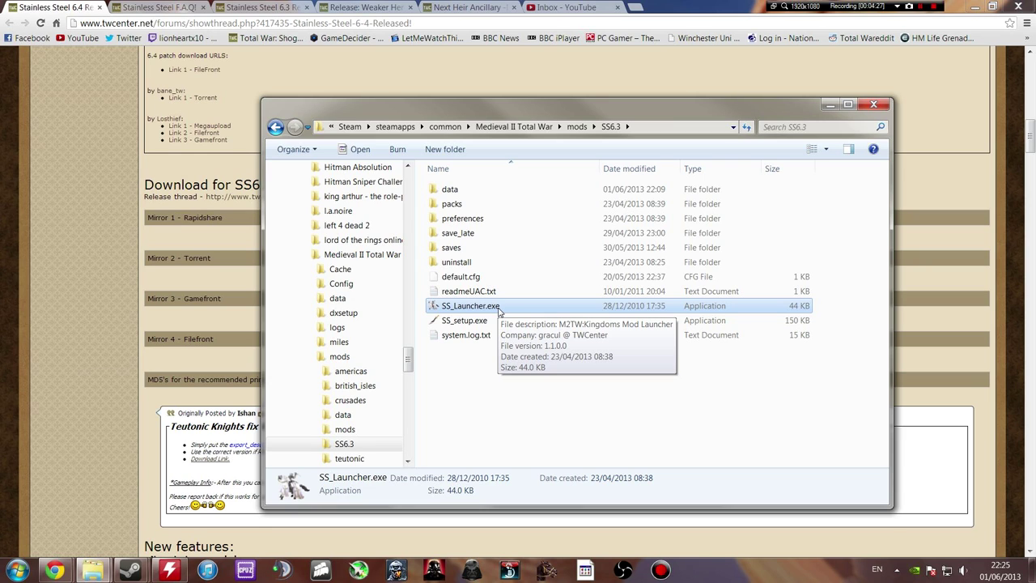
right_click(498, 311)
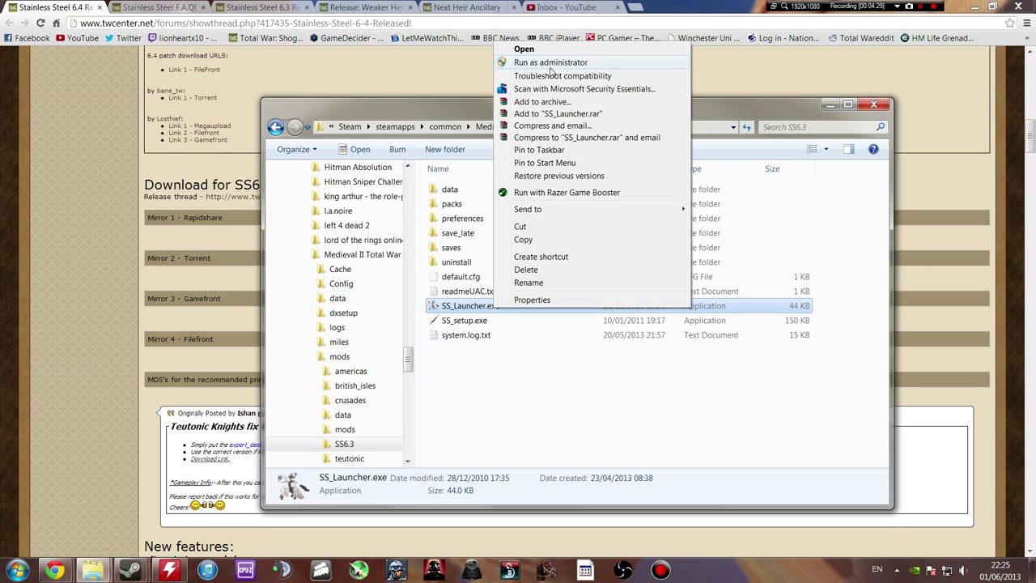
click(518, 380)
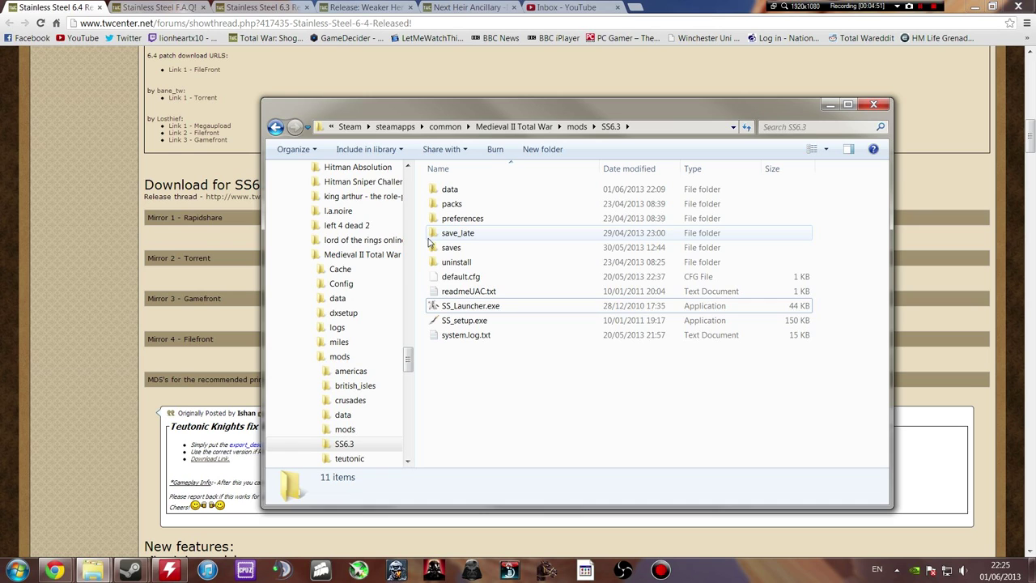
- Return to Chrome and open the Stainless Steel F.A.Q! thread
mouse_move(542, 311)
click(155, 7)
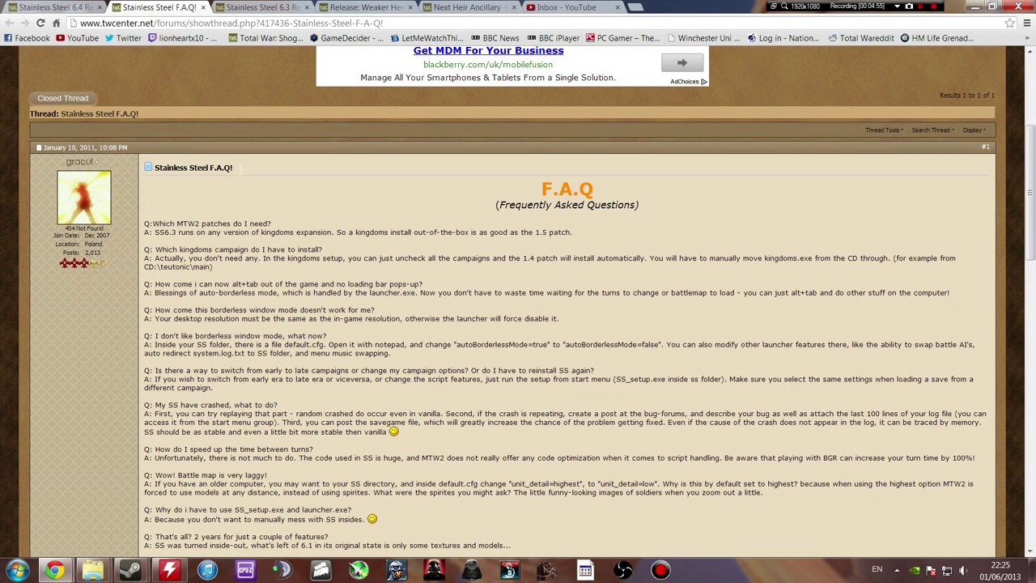
- Read through the questions and answers in the Stainless Steel F.A.Q! thread, including the Steam user section
drag(239, 168, 209, 168)
click(283, 210)
scroll(177, 197, down, 2)
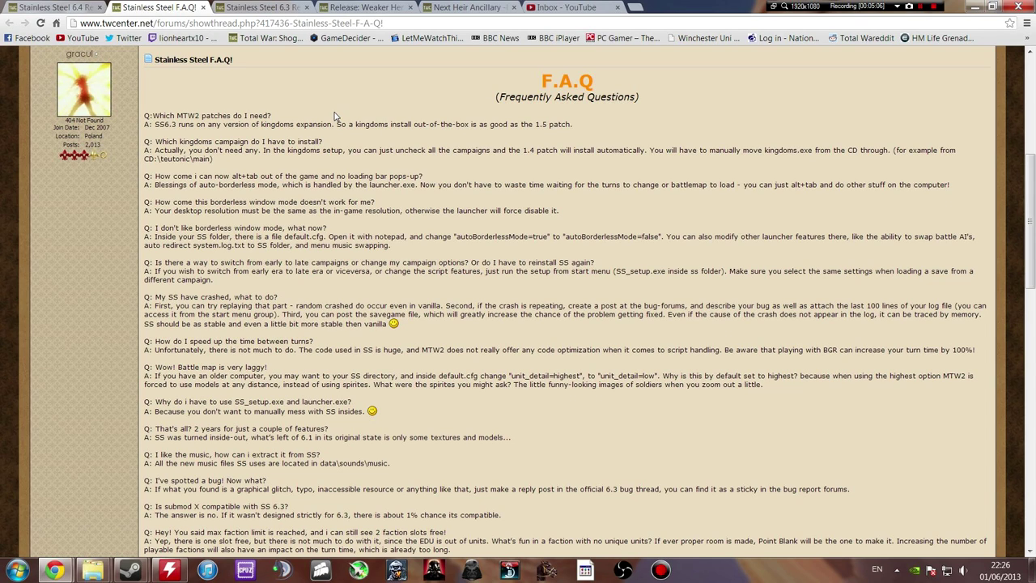
scroll(333, 116, down, 10)
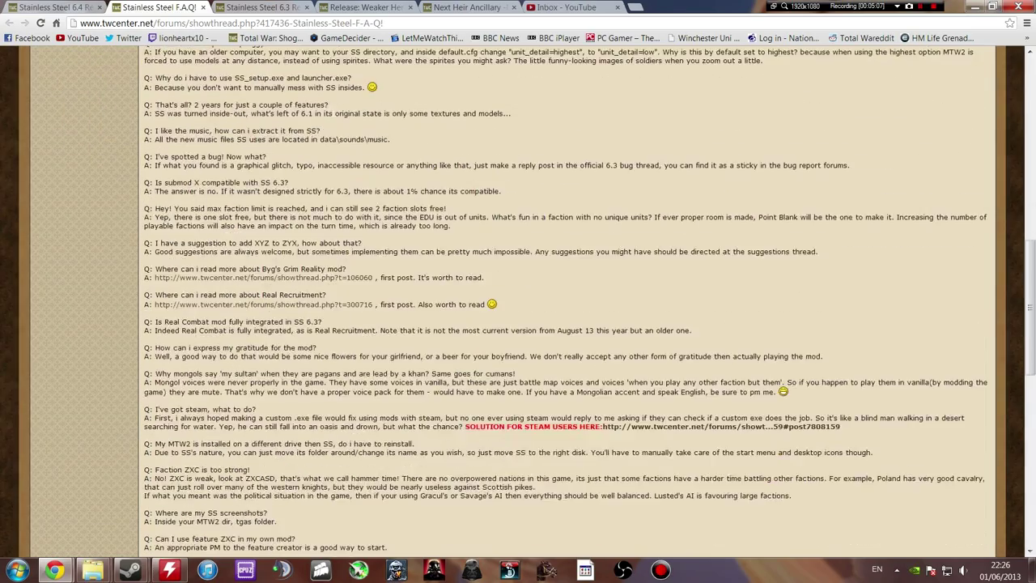
scroll(294, 291, up, 12)
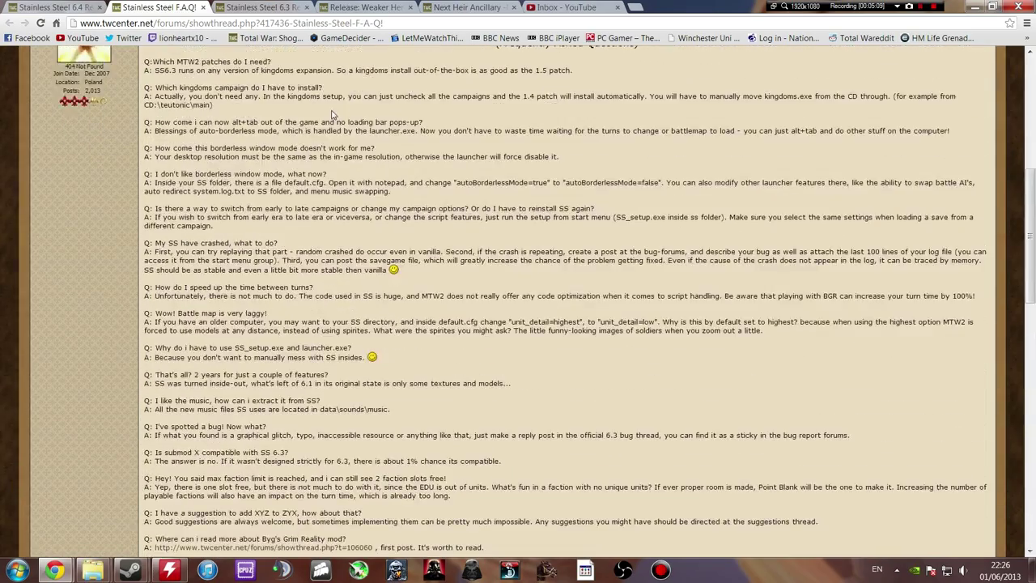
scroll(294, 291, down, 4)
scroll(297, 279, up, 3)
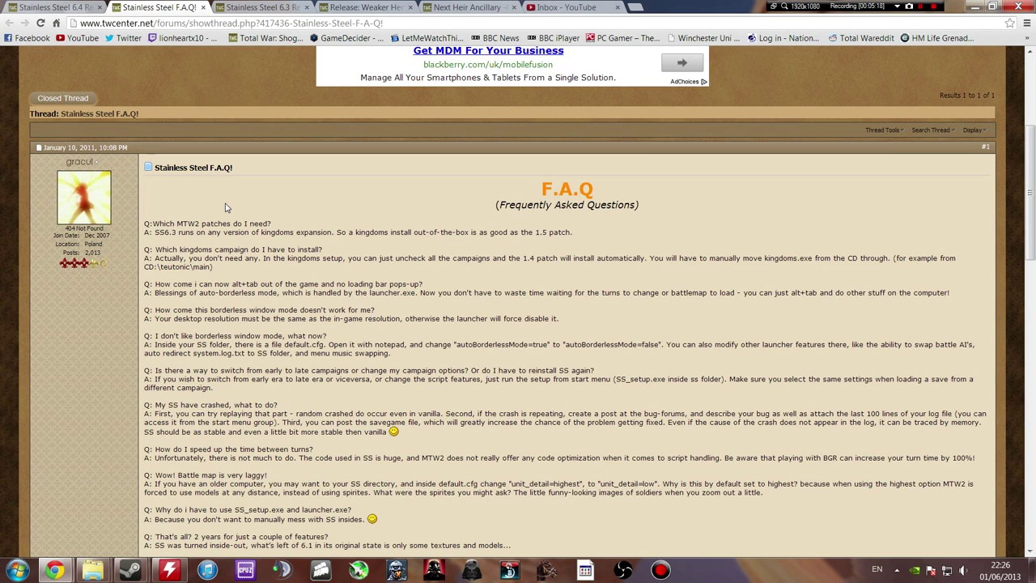
scroll(226, 208, up, 2)
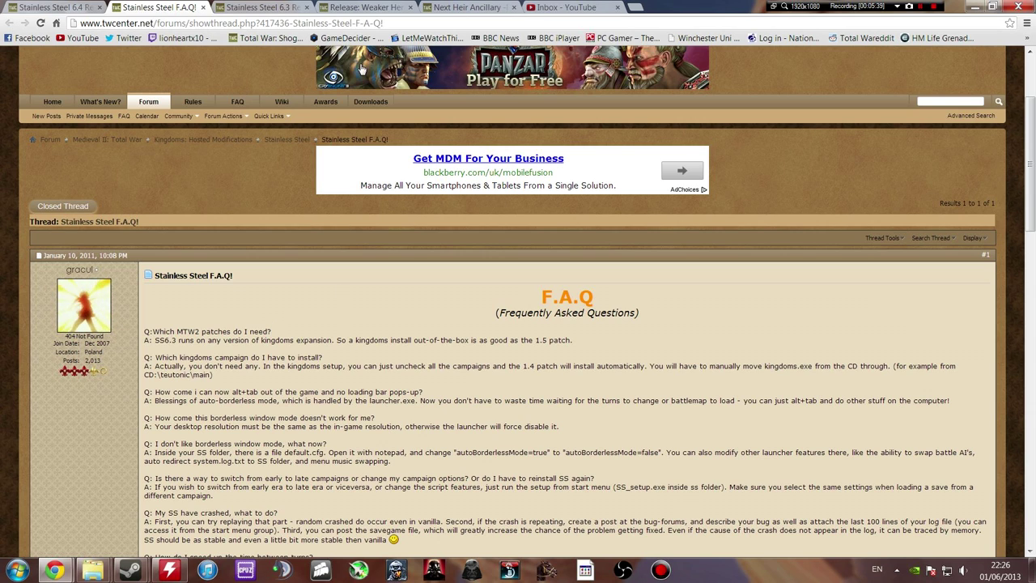
- Look over the Next Heir Ancillary thread and the Weaker Heretics for SS 6.4 thread with its installation notes and attached files
click(352, 8)
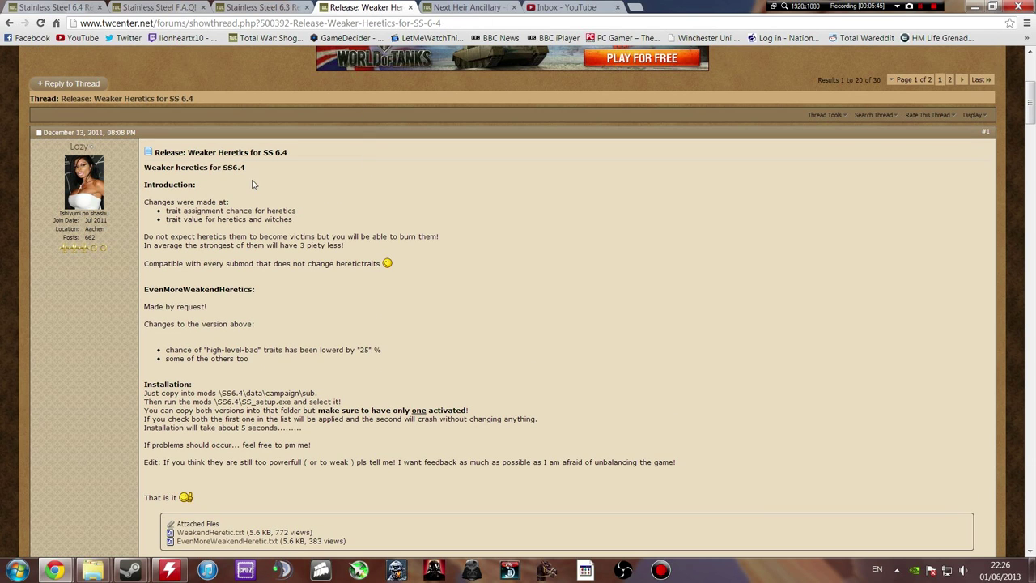
key(ctrl+Tab)
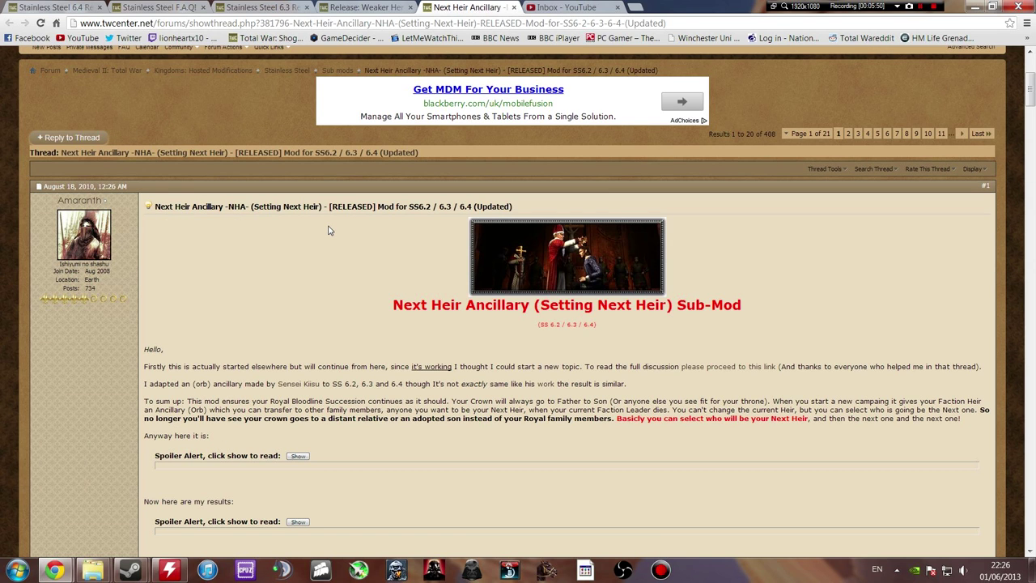
scroll(327, 230, down, 3)
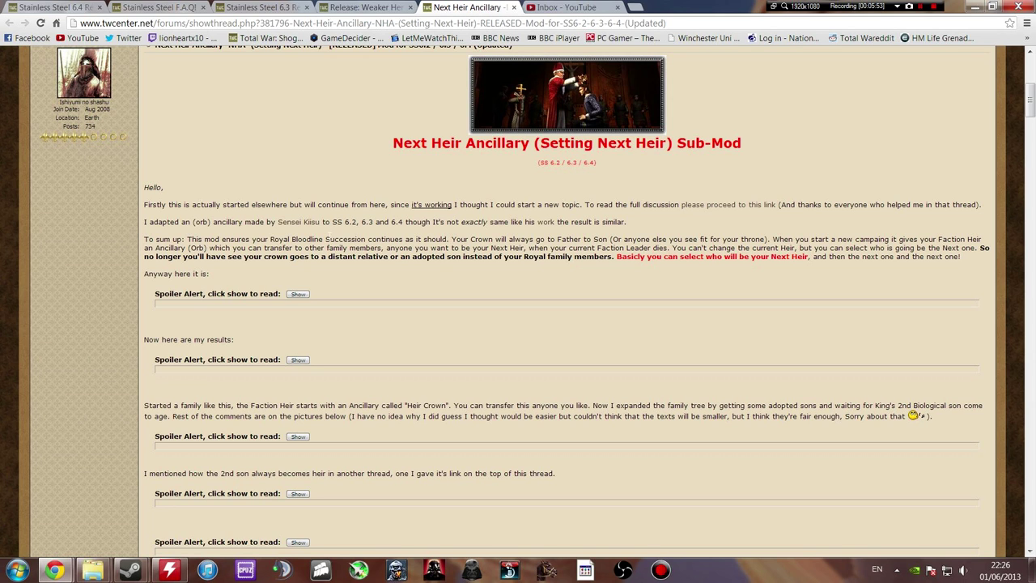
click(356, 10)
scroll(356, 323, down, 3)
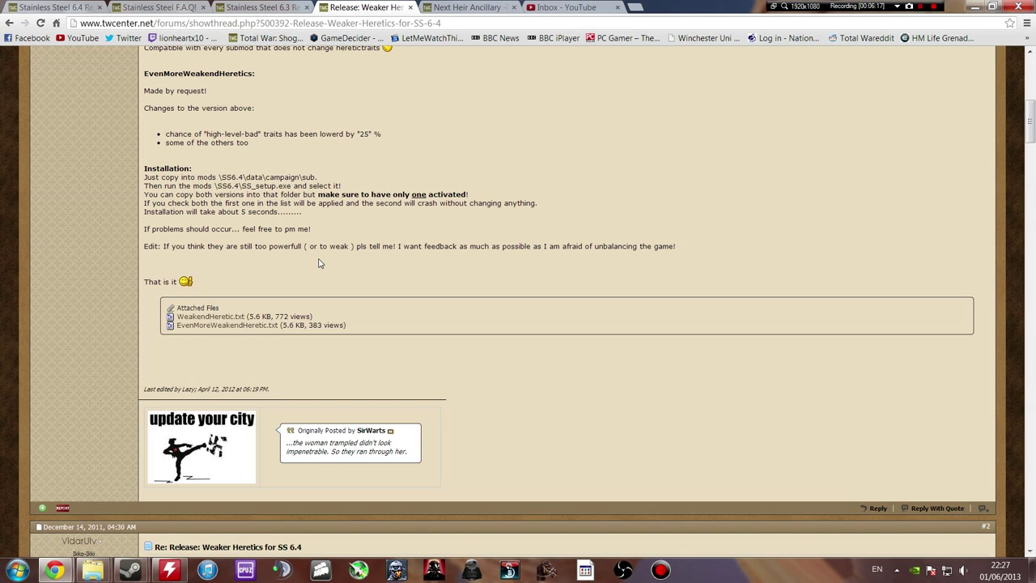
scroll(319, 263, up, 2)
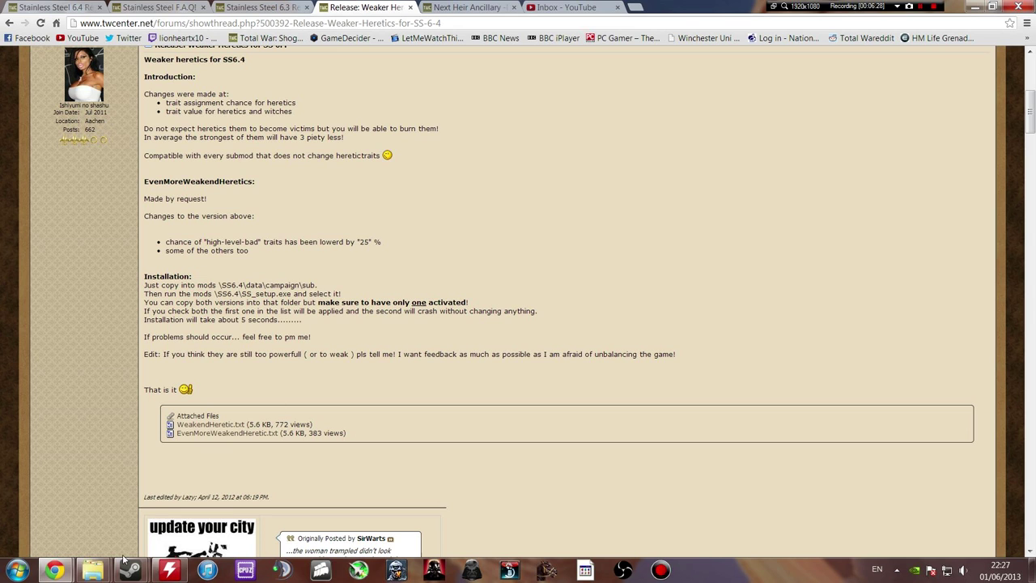
- Open the SS6.3\data\campaign\sub folder in Explorer and locate EvenMoreWeakendHeretic.txt and NextHeirMod.txt
mouse_move(114, 573)
click(217, 508)
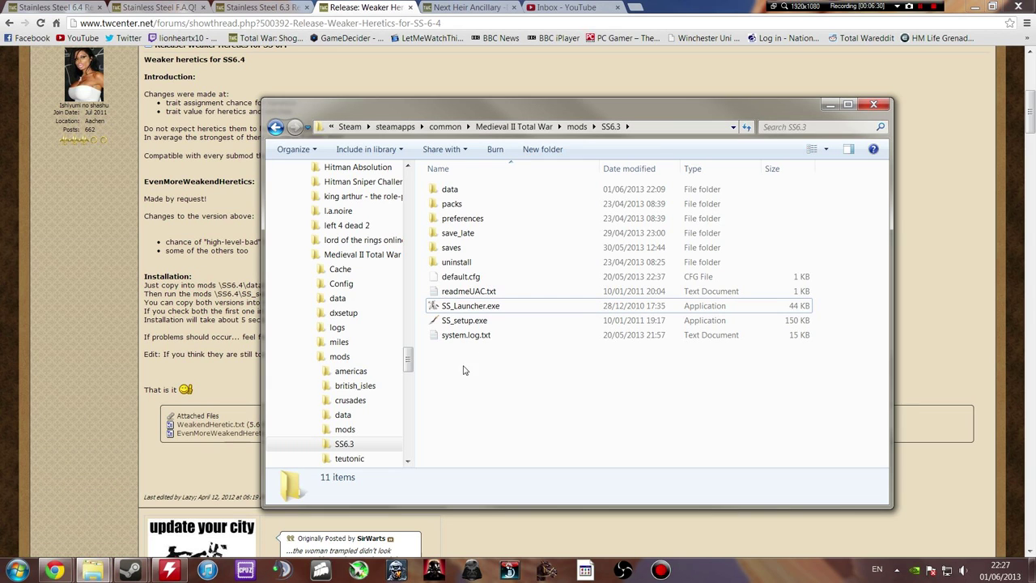
double_click(450, 190)
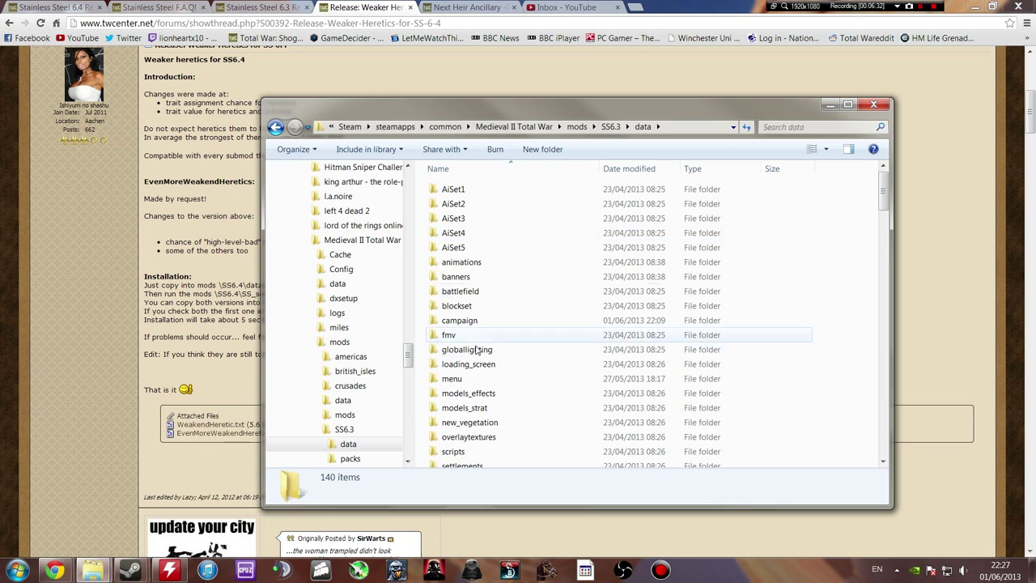
scroll(466, 336, down, 1)
double_click(459, 288)
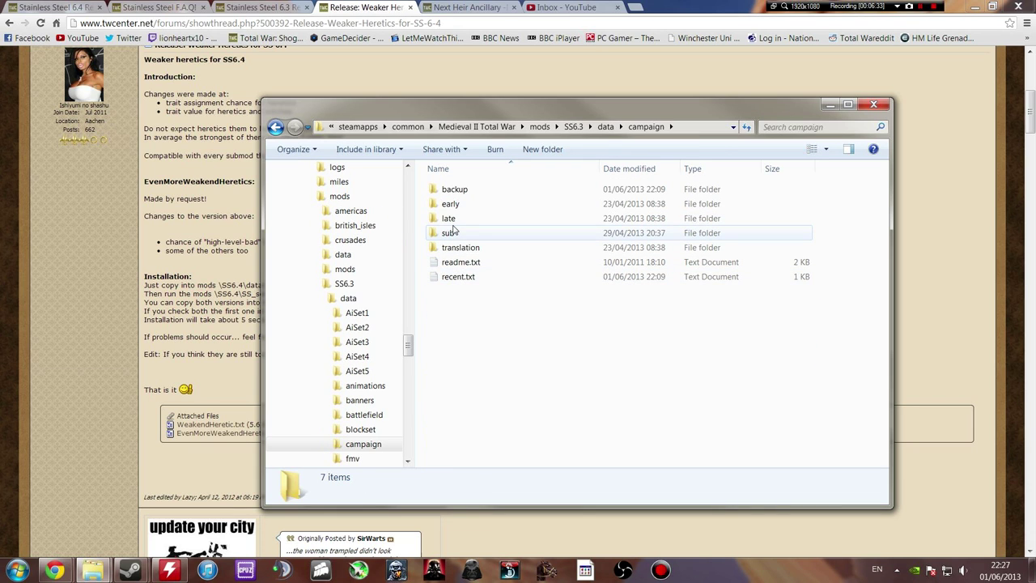
double_click(452, 232)
scroll(556, 368, down, 1)
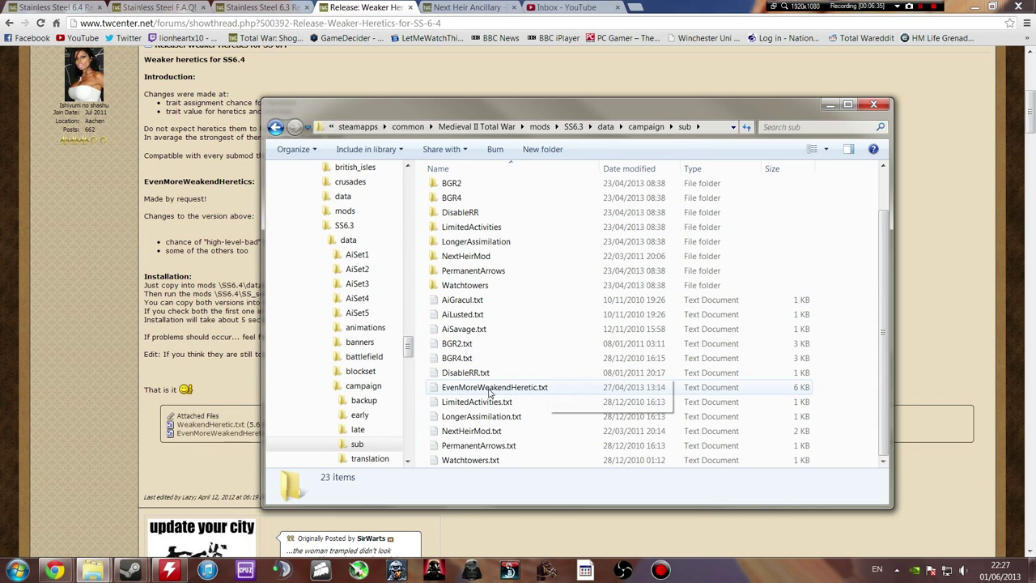
click(489, 392)
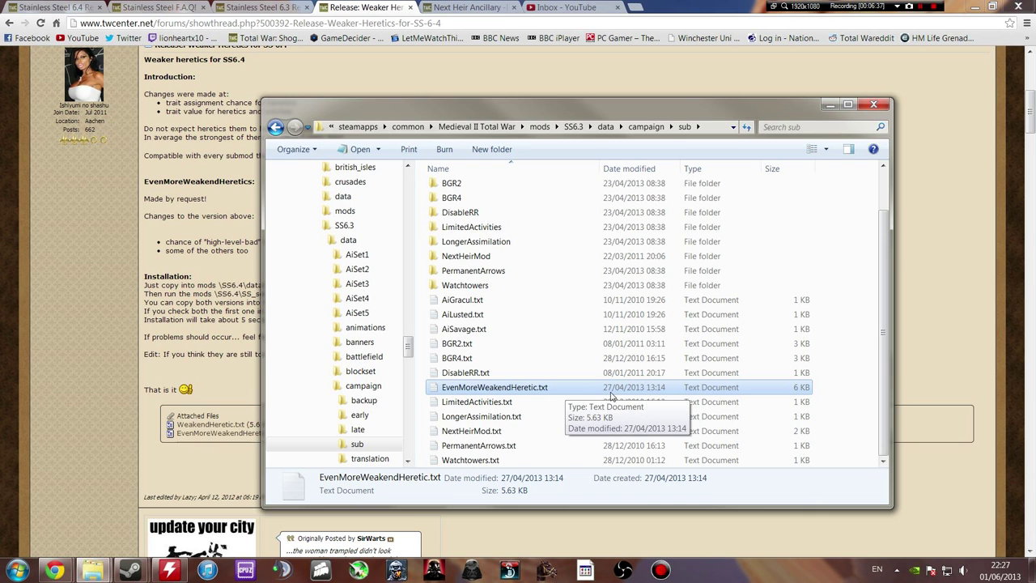
click(473, 431)
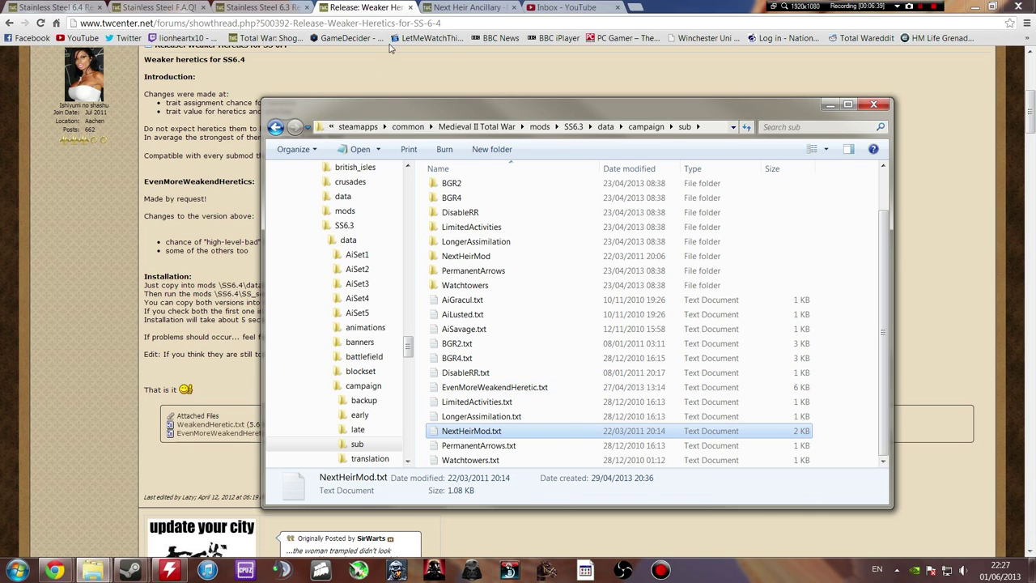
- Review the attached files and the 6.4 setup-compatible installation instructions in the Next Heir Ancillary thread
click(459, 6)
scroll(424, 83, down, 10)
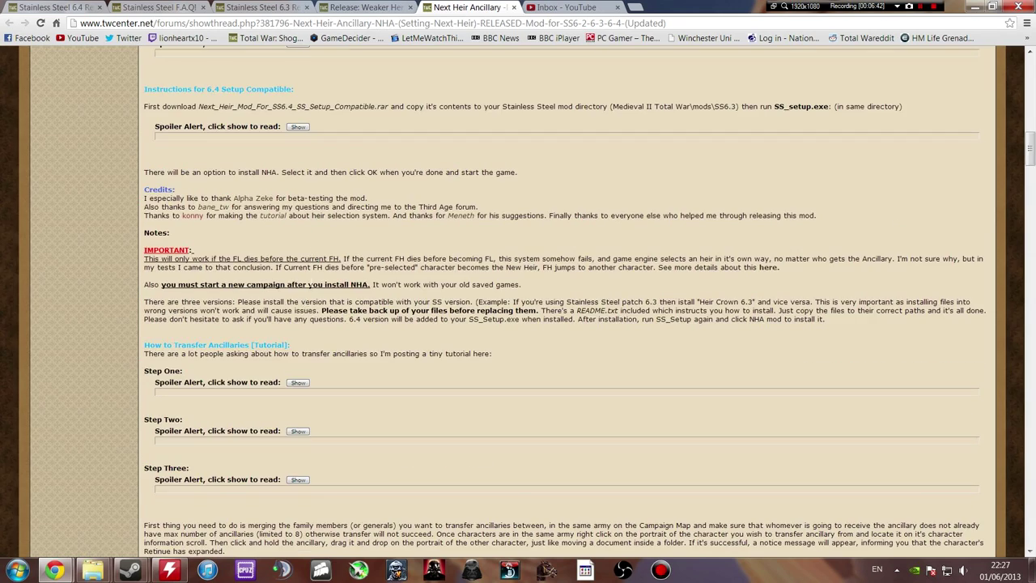
scroll(238, 364, down, 8)
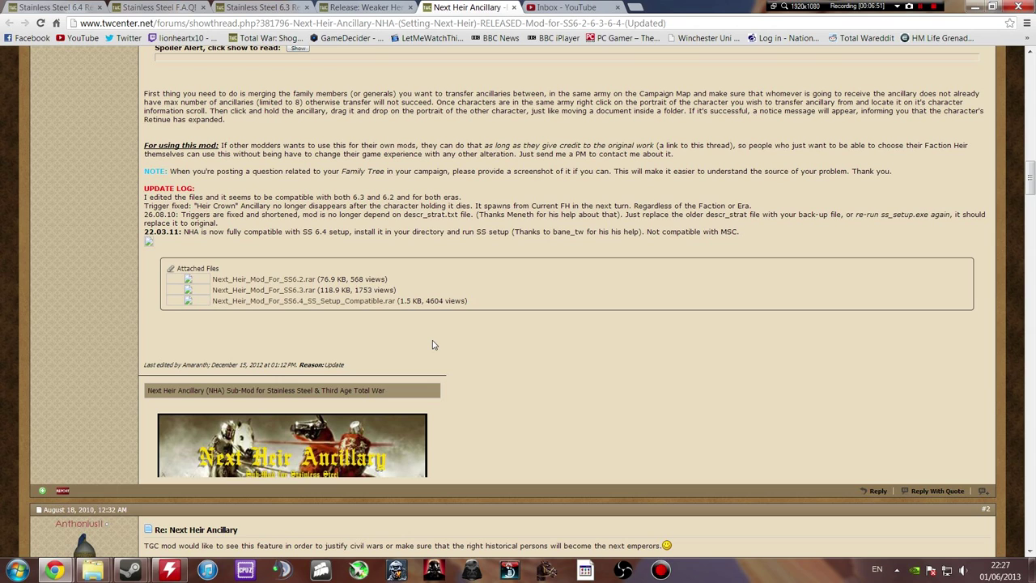
scroll(464, 346, up, 3)
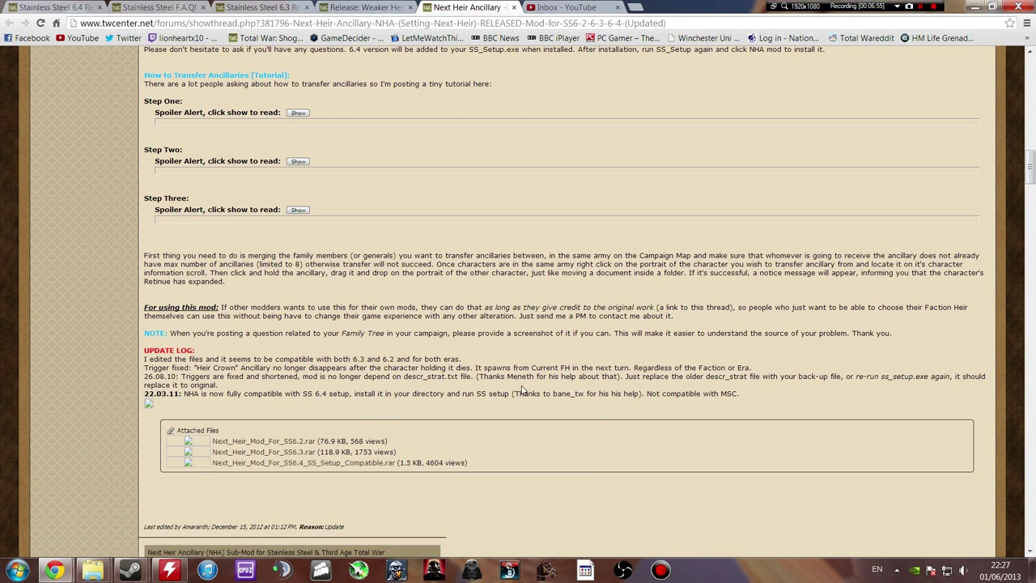
scroll(522, 390, up, 3)
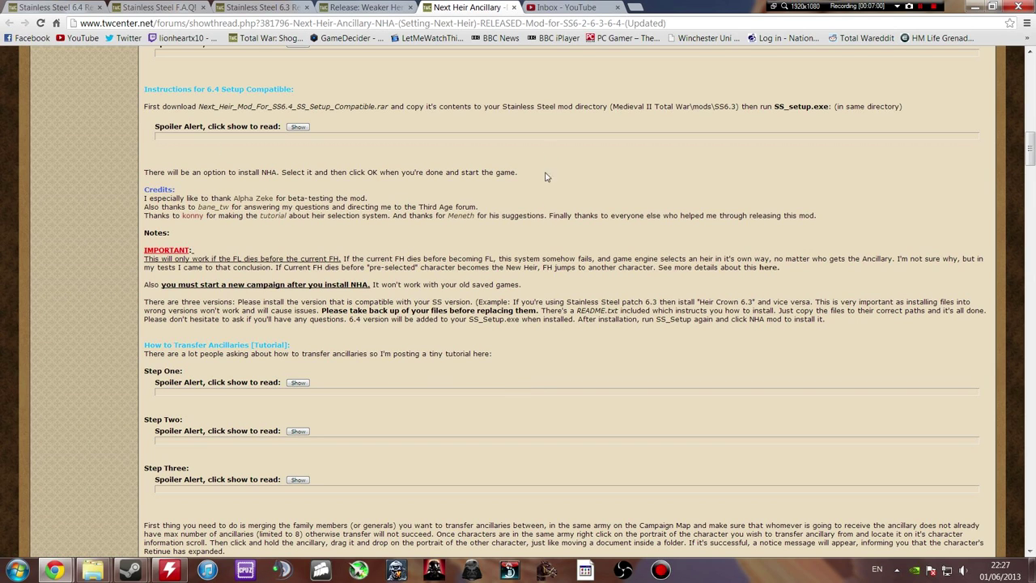
scroll(508, 241, up, 3)
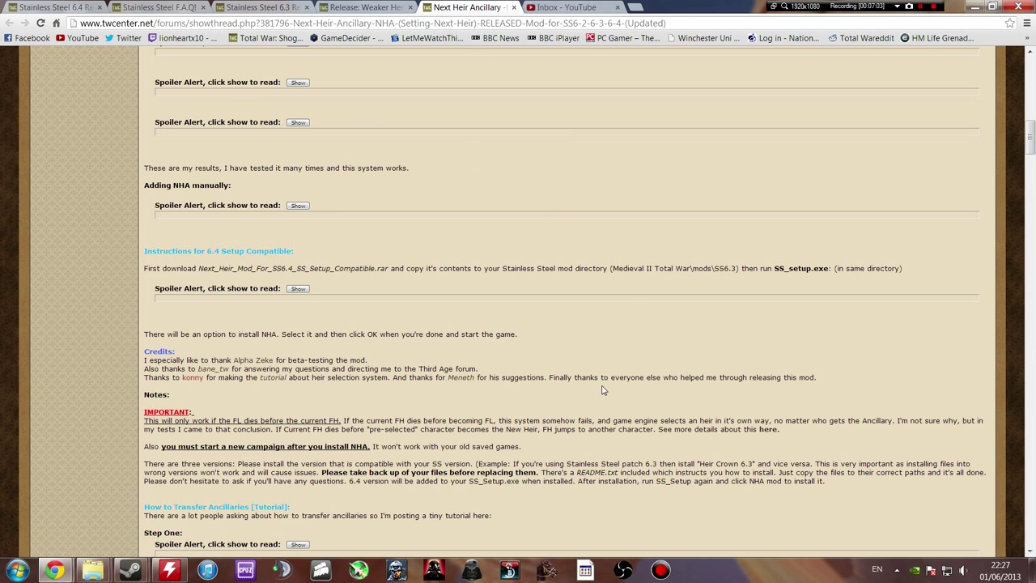
- Go back up to the SS6.3 folder in Explorer, run SS_setup.exe and show its translation options
mouse_move(93, 570)
click(232, 497)
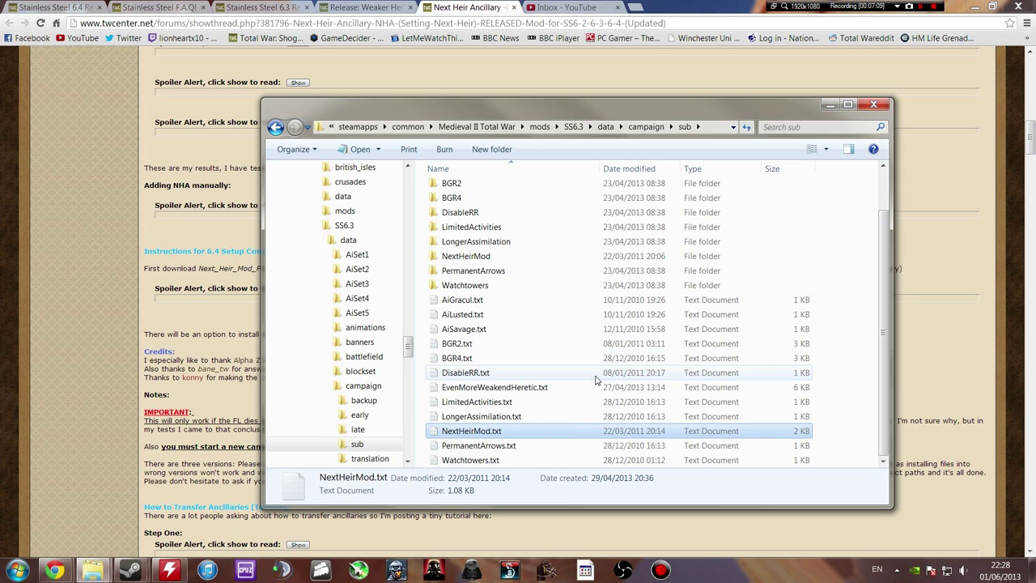
key(BackSpace)
key(BackSpace)
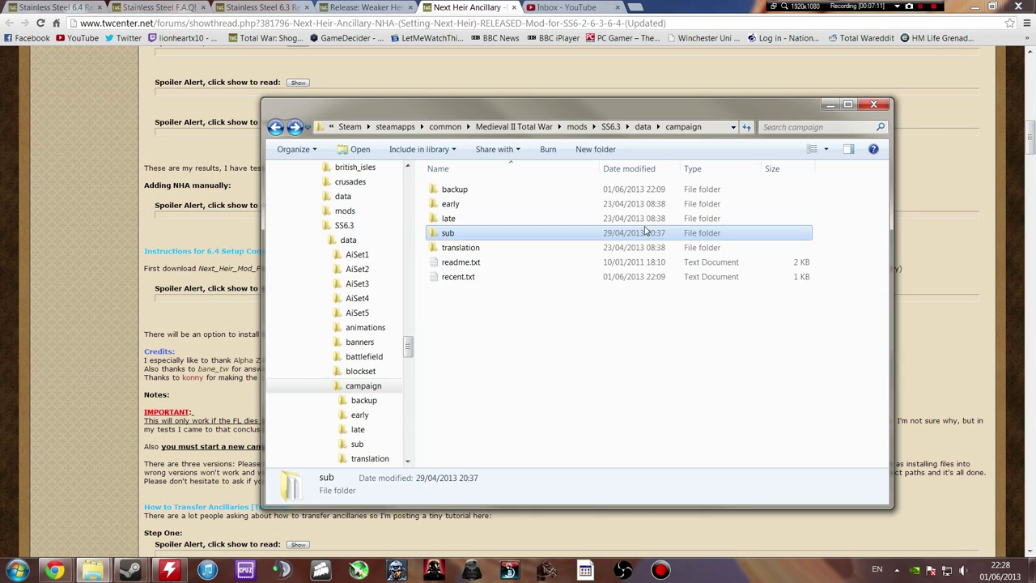
key(BackSpace)
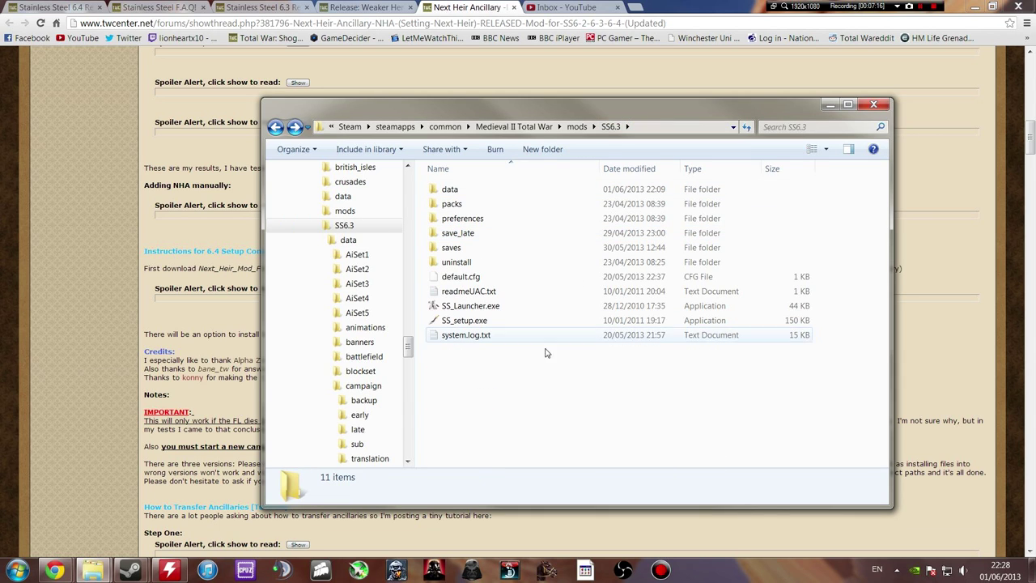
double_click(464, 323)
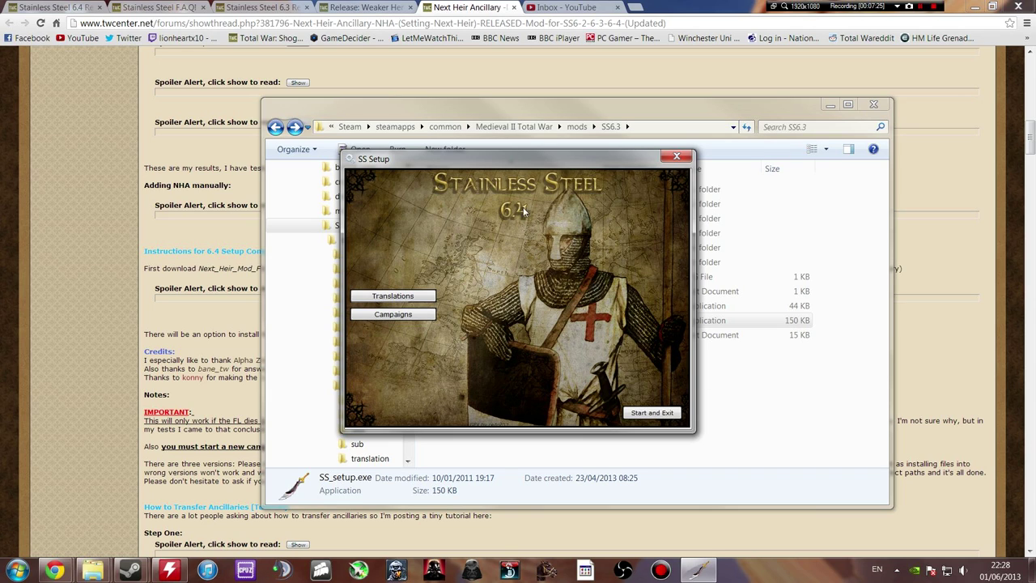
click(422, 297)
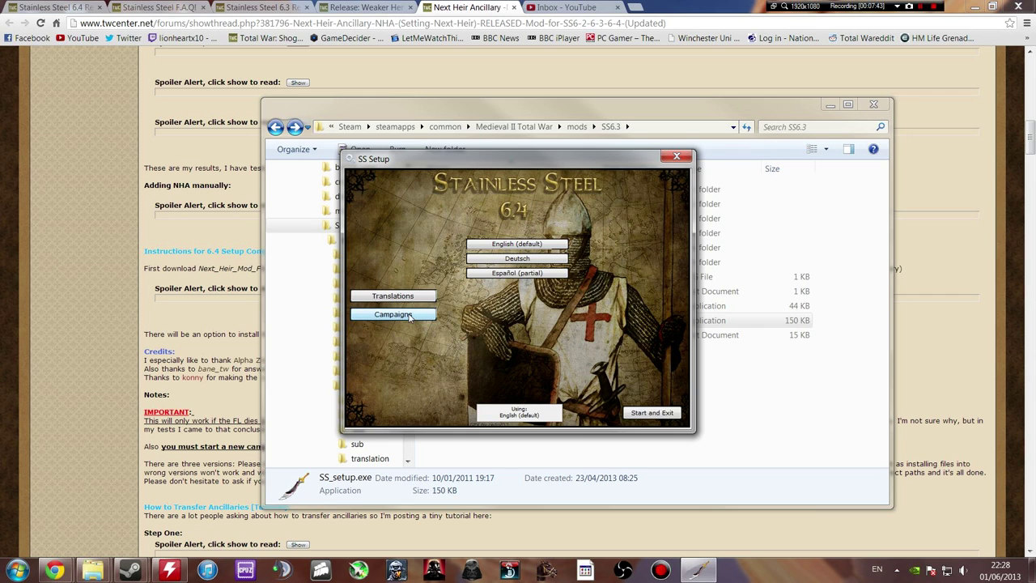
- Apply the Early Era Campaign (1100) with its preselected scripts, checking the Gracul AI and Lusted AI descriptions first, and close SS Setup
click(396, 315)
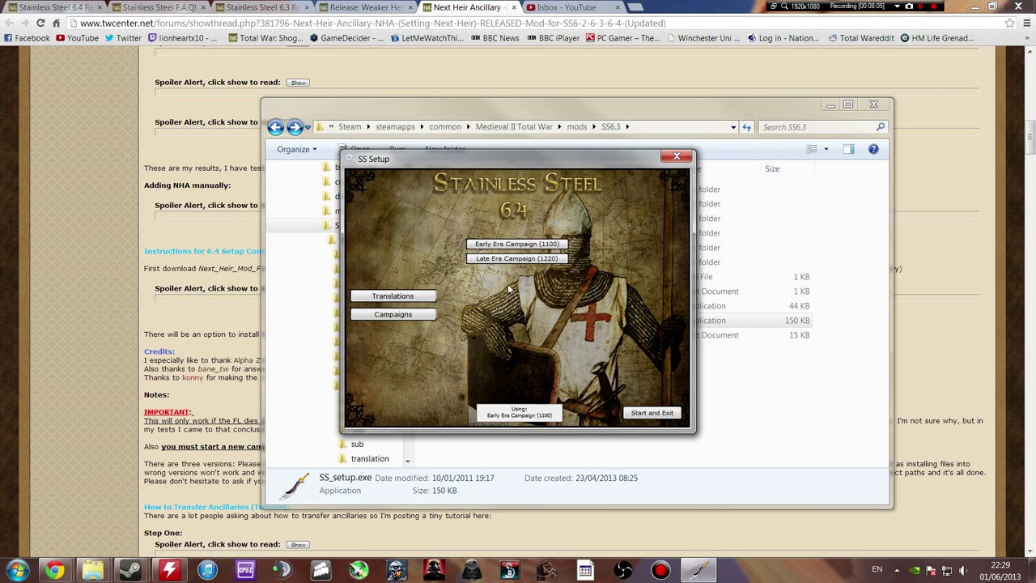
click(507, 245)
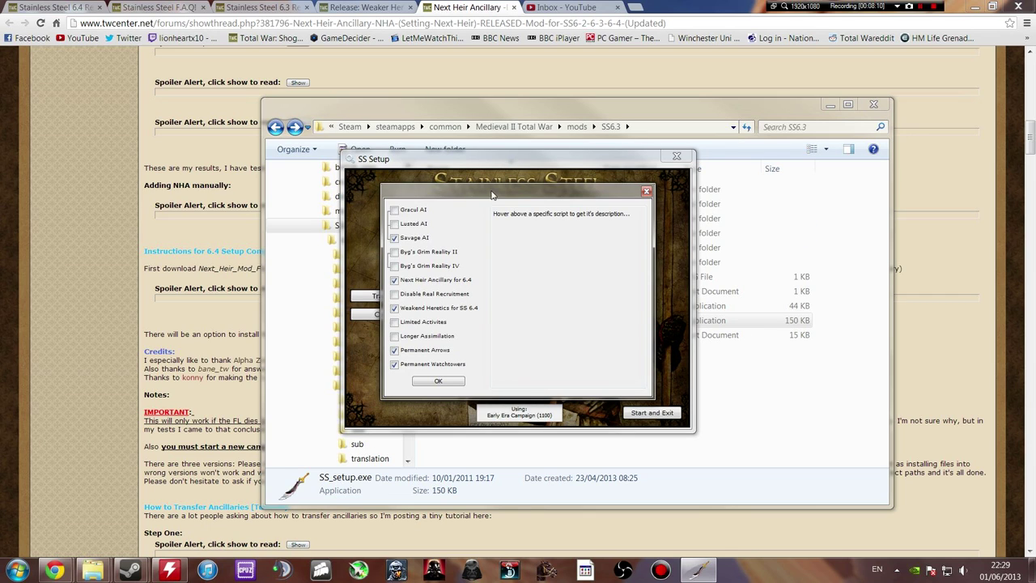
mouse_move(415, 251)
mouse_move(458, 219)
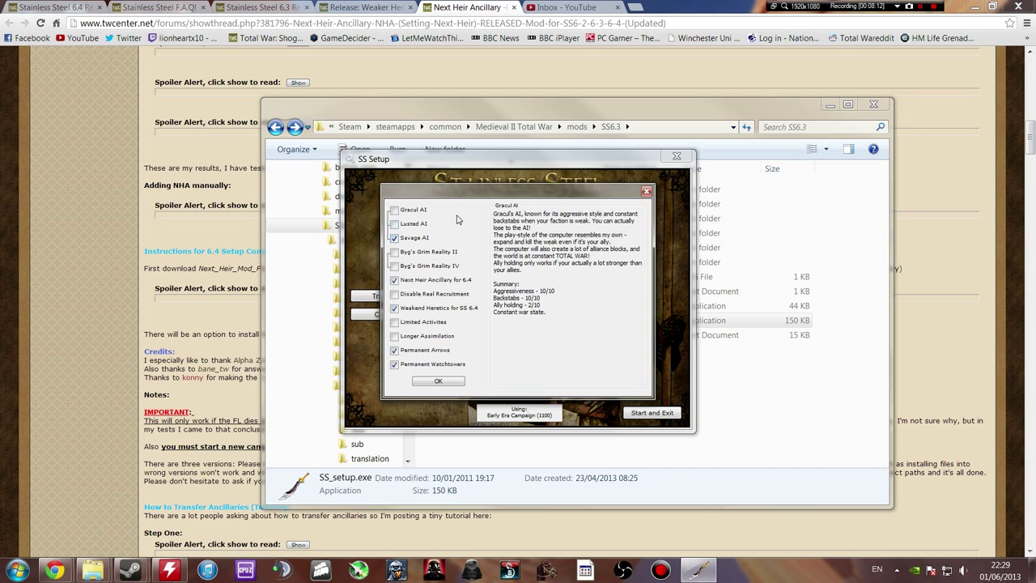
mouse_move(454, 253)
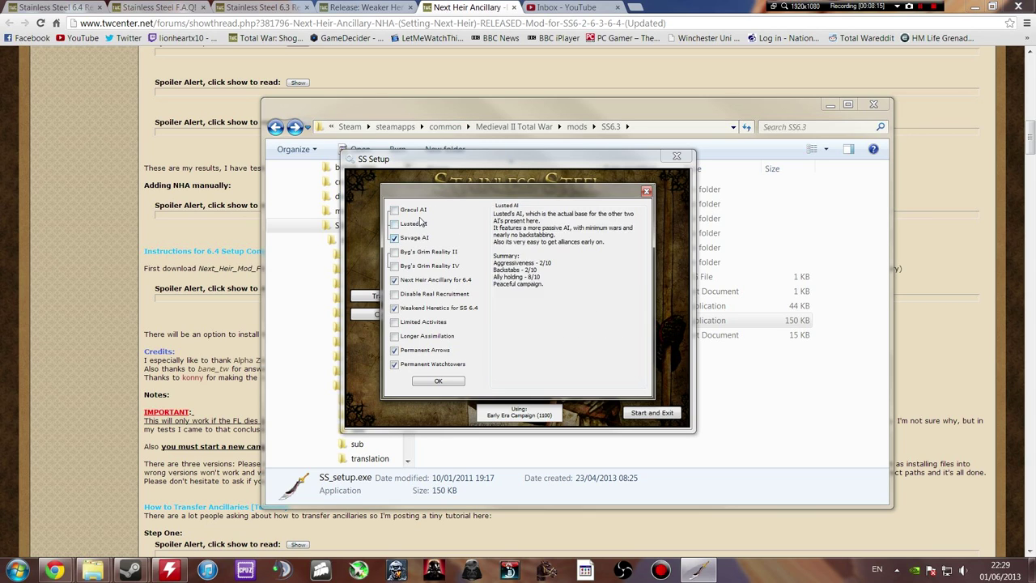
mouse_move(421, 217)
click(453, 382)
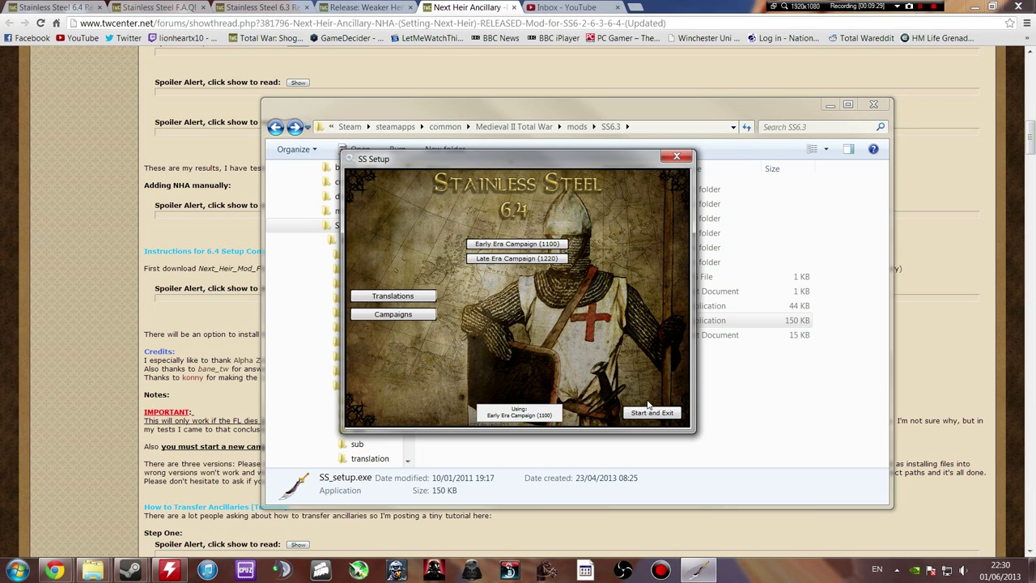
click(676, 158)
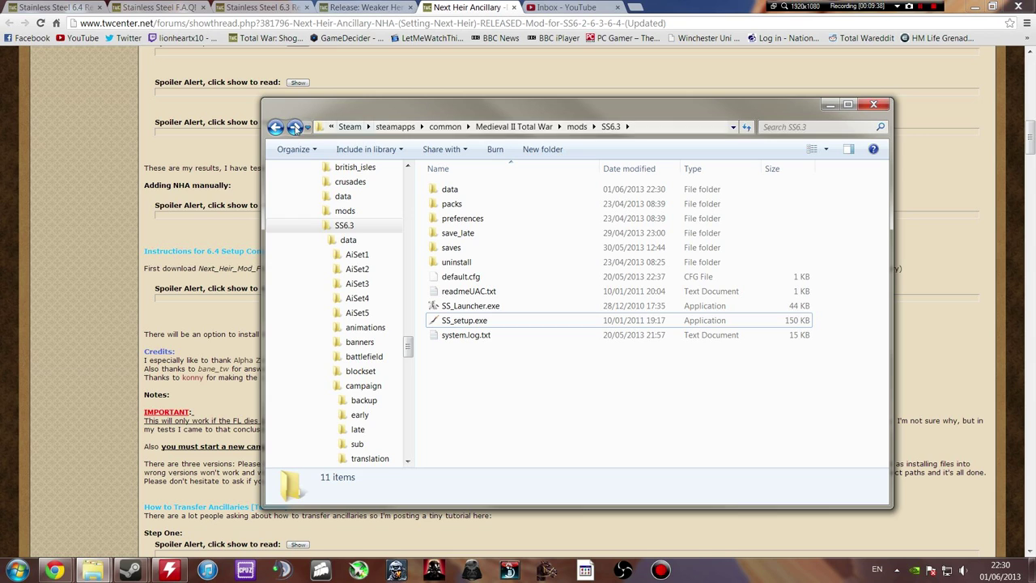
- Return to Chrome and view the Steam workaround post in the Stainless Steel 6.3 thread and the start of the 6.4 thread
click(830, 105)
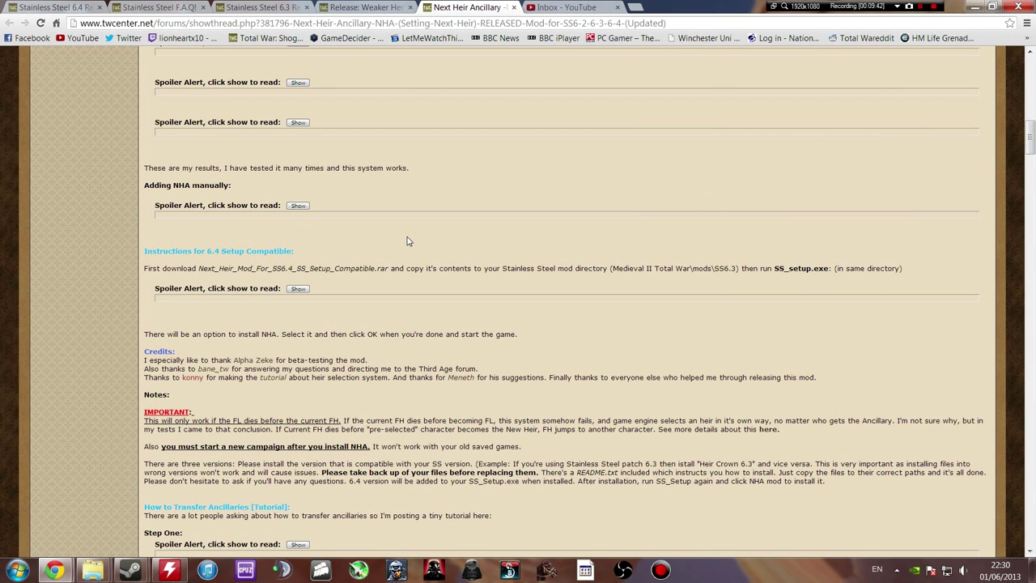
click(247, 8)
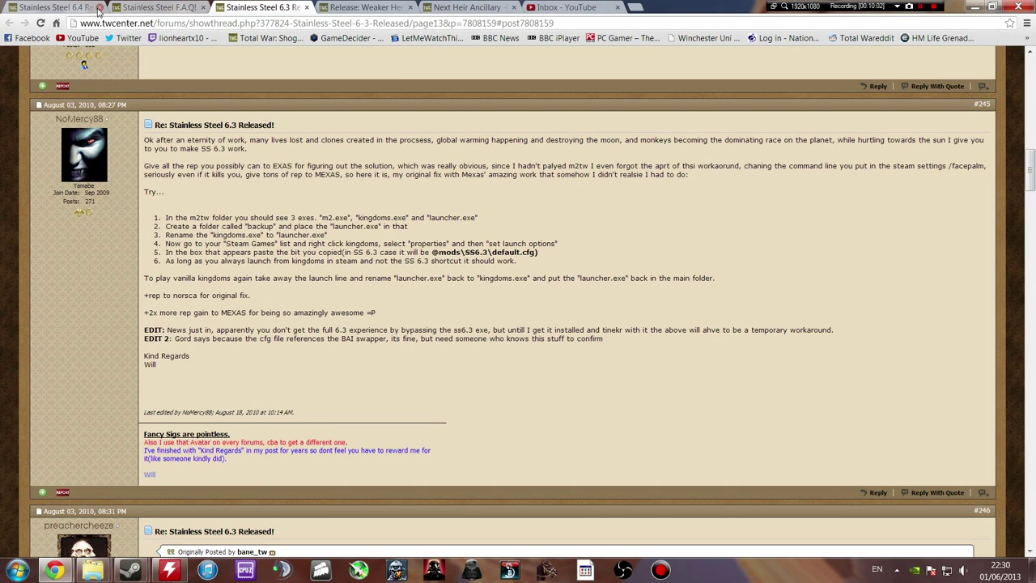
click(87, 8)
scroll(398, 223, up, 10)
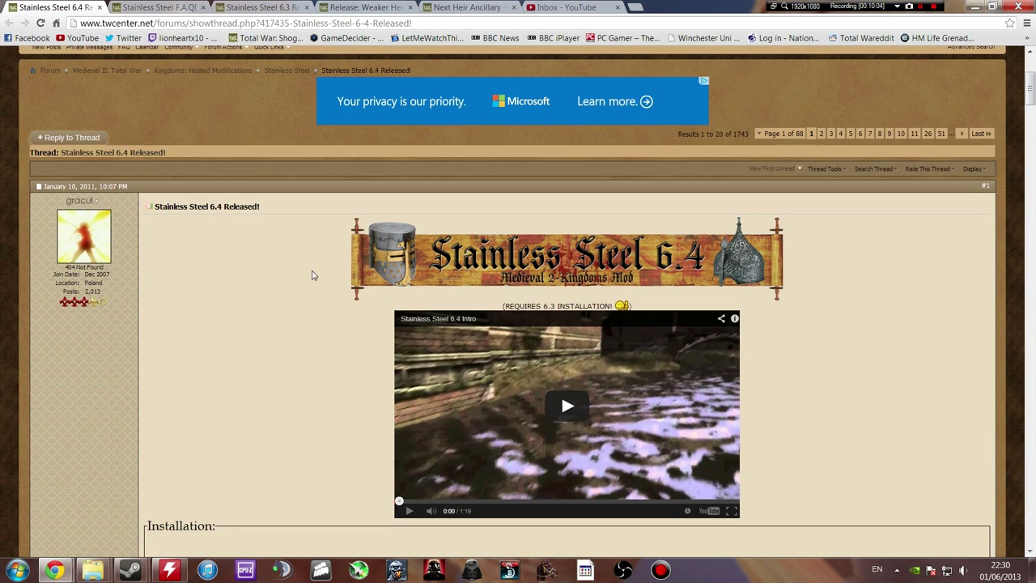
scroll(271, 294, down, 4)
scroll(270, 137, up, 3)
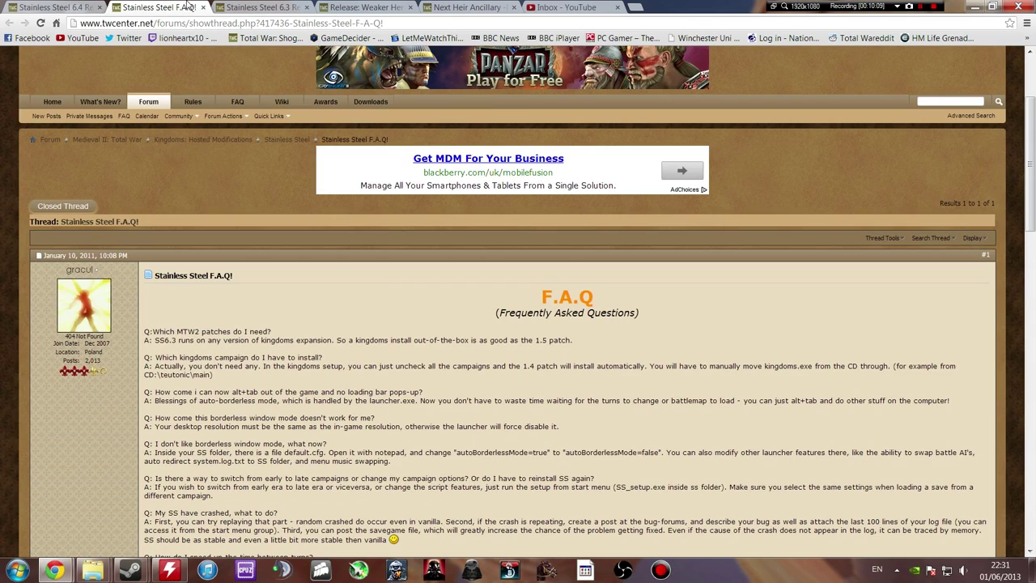
- Revisit the Stainless Steel F.A.Q! thread briefly and return to the opening post of the Stainless Steel 6.4 Released! thread
click(188, 7)
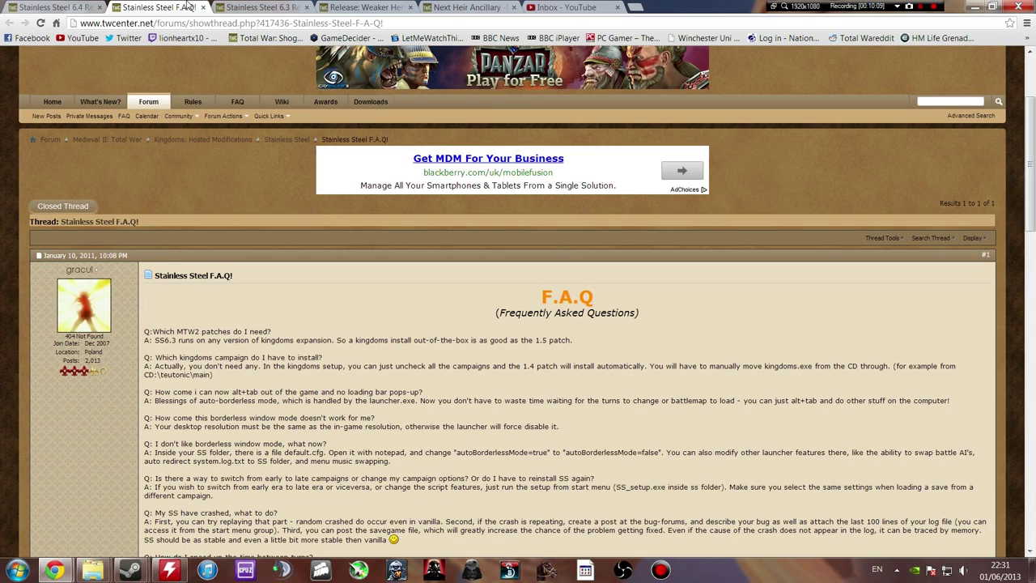
scroll(257, 281, down, 2)
scroll(258, 282, up, 1)
click(52, 6)
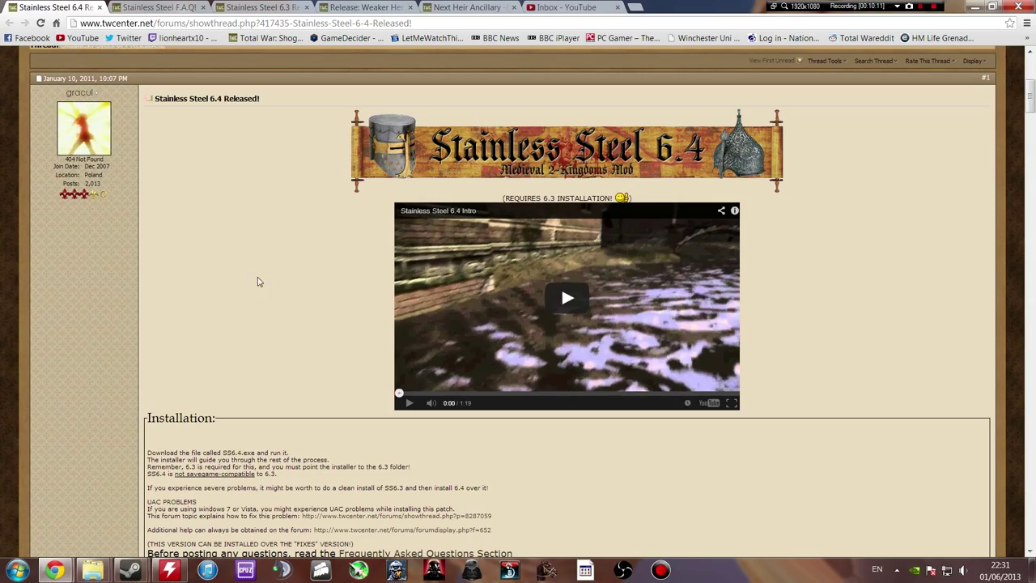
scroll(328, 348, up, 2)
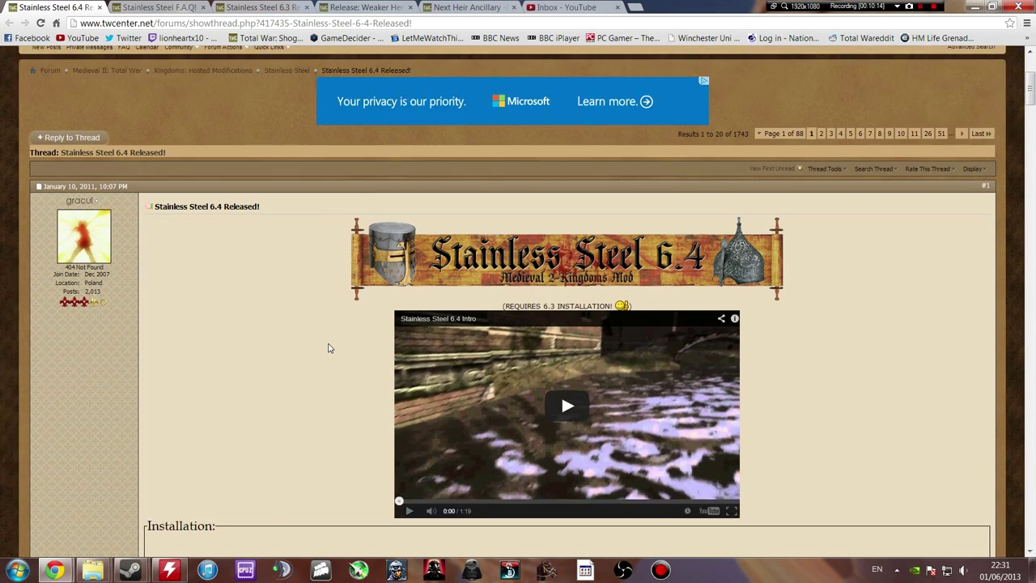
scroll(328, 348, down, 1)
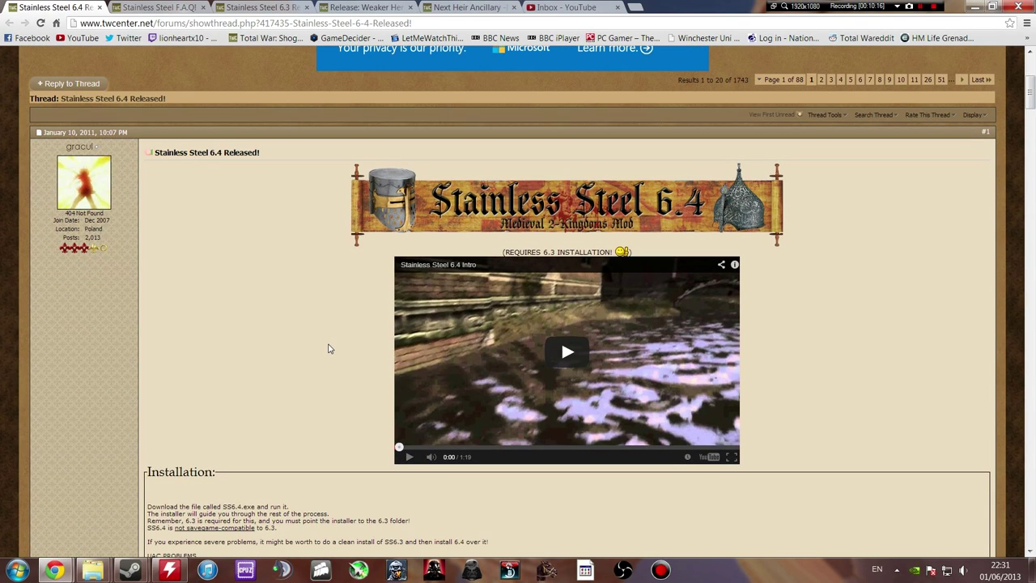